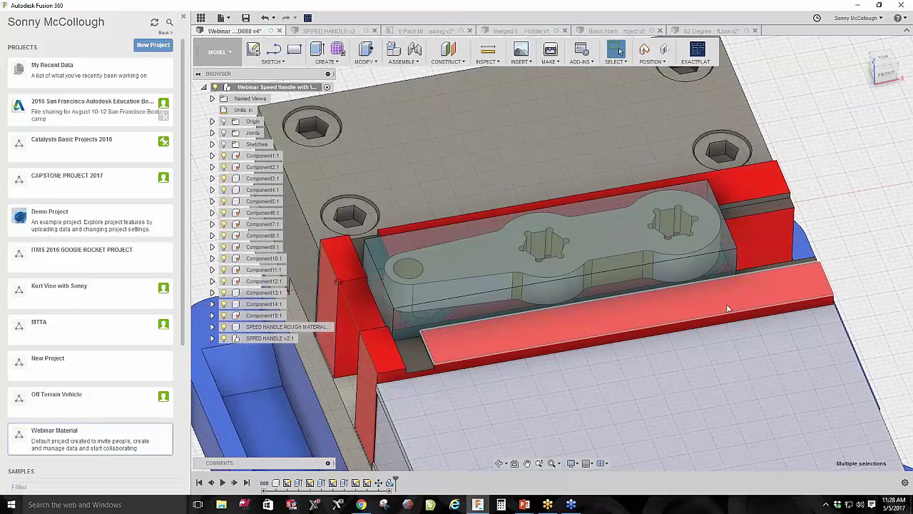
Examine the speed handle and its transparent stock clamped between the red vise jaws, from wide and close views.
click(500, 462)
mouse_move(727, 308)
mouse_down()
mouse_move(725, 356)
mouse_move(729, 311)
mouse_move(716, 299)
mouse_move(713, 307)
mouse_up()
scroll(713, 307, up, 5)
click(615, 49)
click(881, 72)
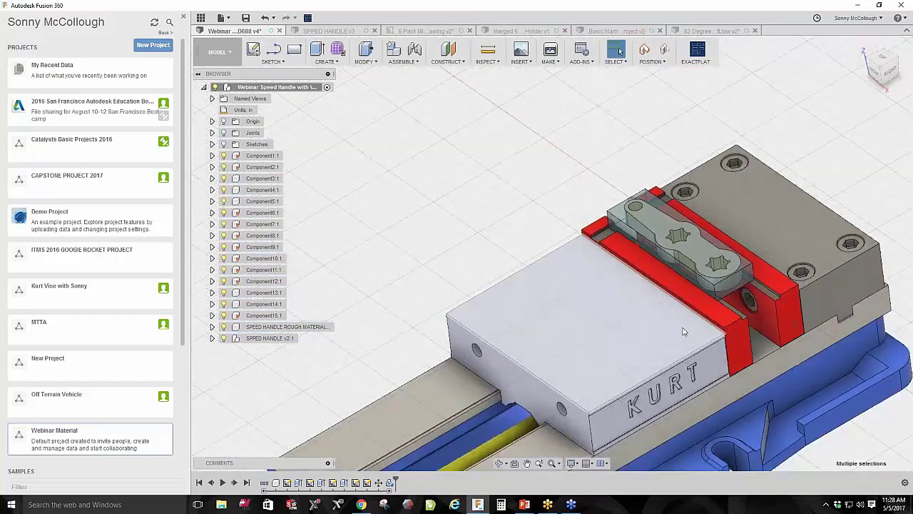
drag(882, 72, 742, 360)
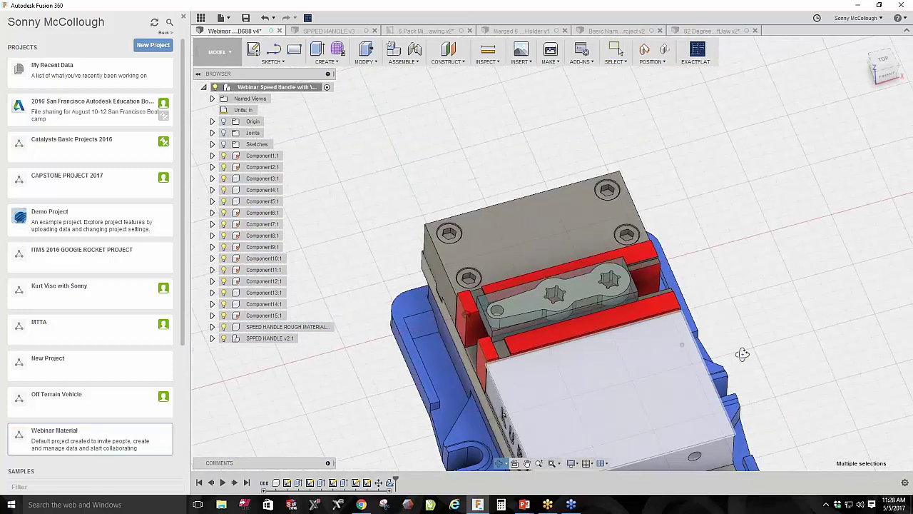
scroll(742, 360, up, 1)
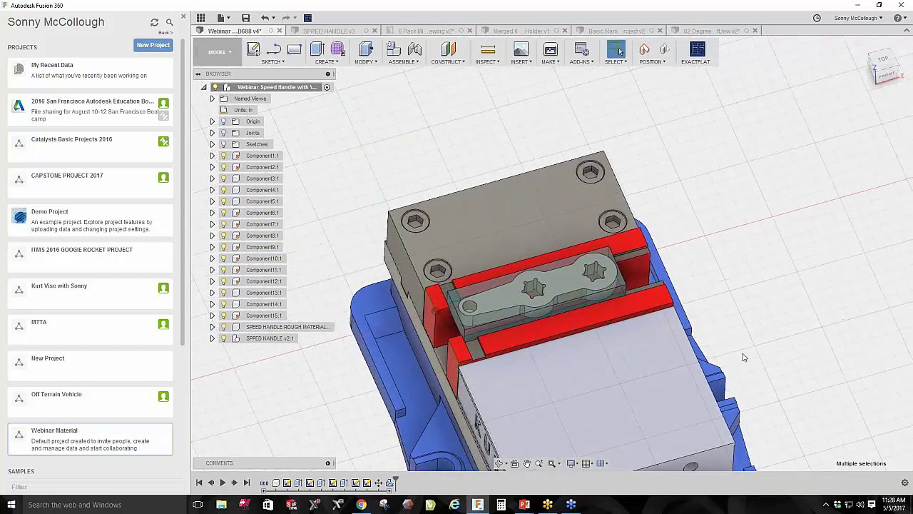
shift+middle_drag(744, 345, 740, 306)
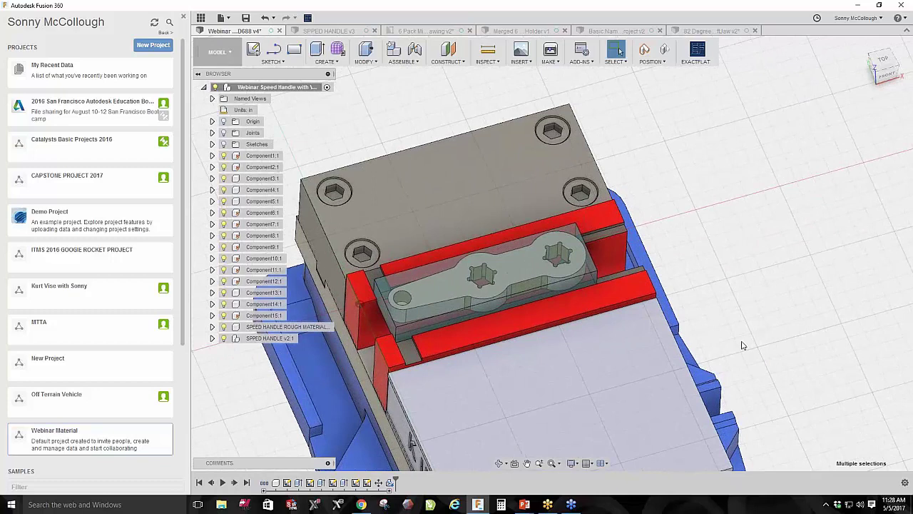
Examine the whole Kurt vise assembly from the home view and the opposite side, and the clamped speed handle from above.
click(890, 66)
click(861, 45)
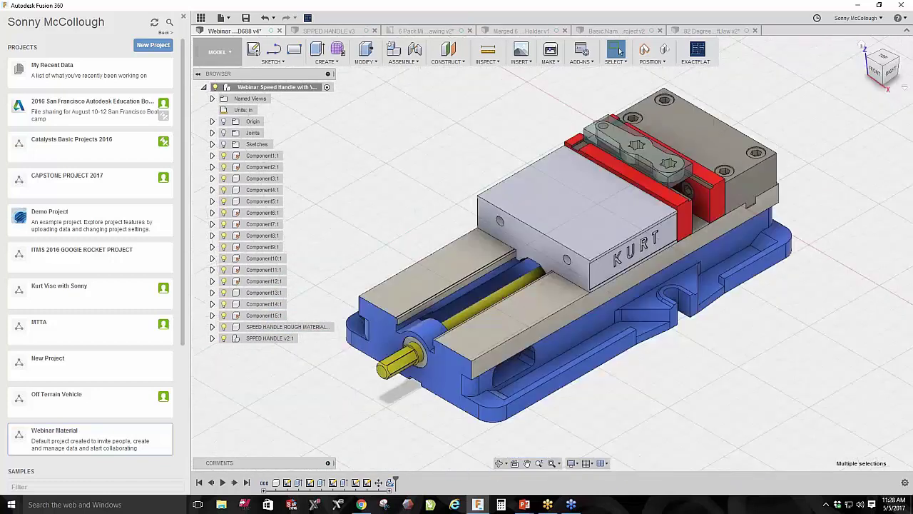
shift+middle_drag(719, 142, 410, 365)
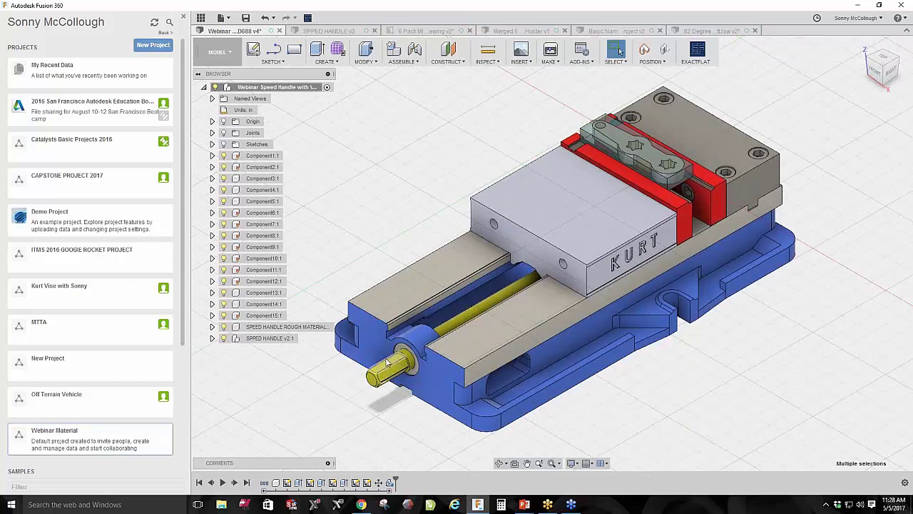
shift+middle_drag(553, 300, 454, 105)
scroll(457, 107, up, 5)
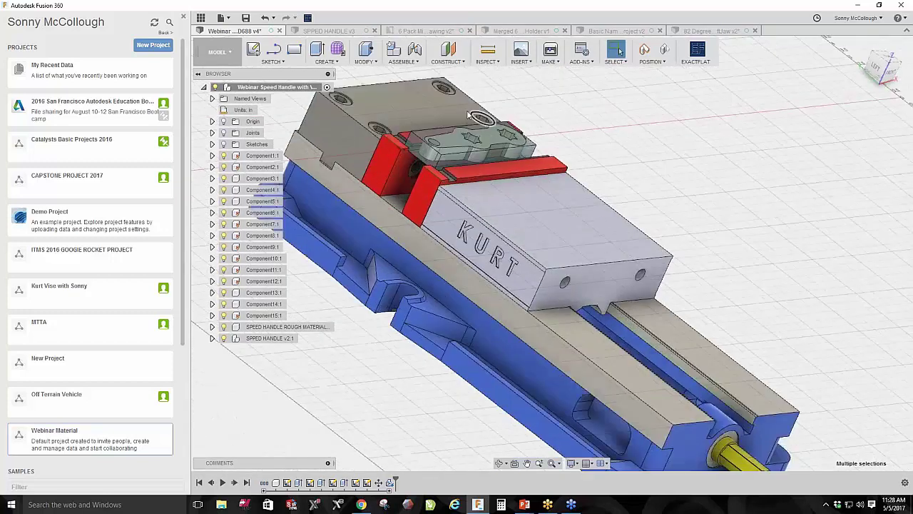
scroll(466, 113, up, 4)
shift+middle_drag(466, 115, 586, 175)
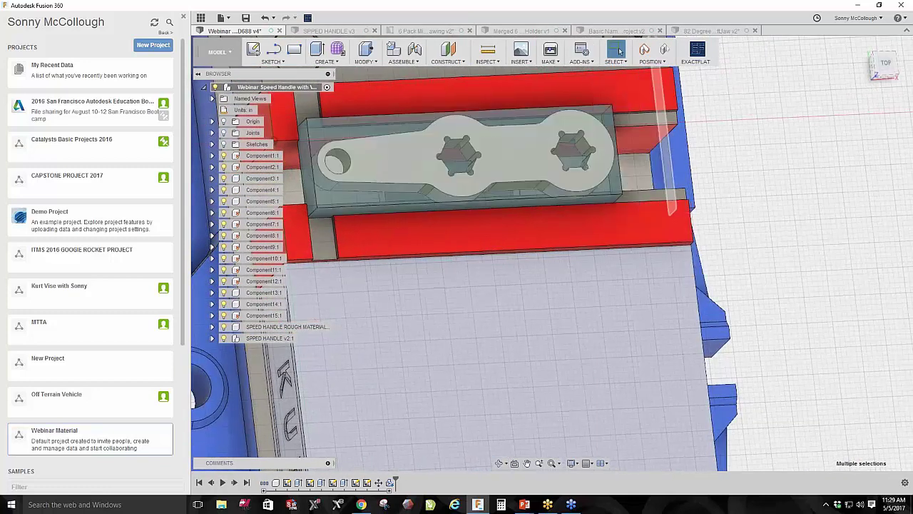
scroll(448, 204, up, 3)
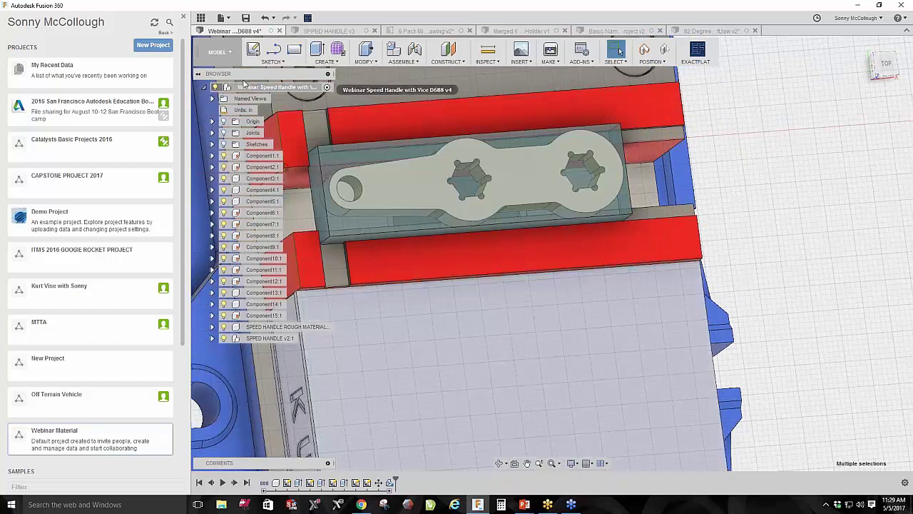
Switch to the CAM workspace and simulate only the FACE and OUTSIDE CONTOUR operations of Setup1.
click(231, 57)
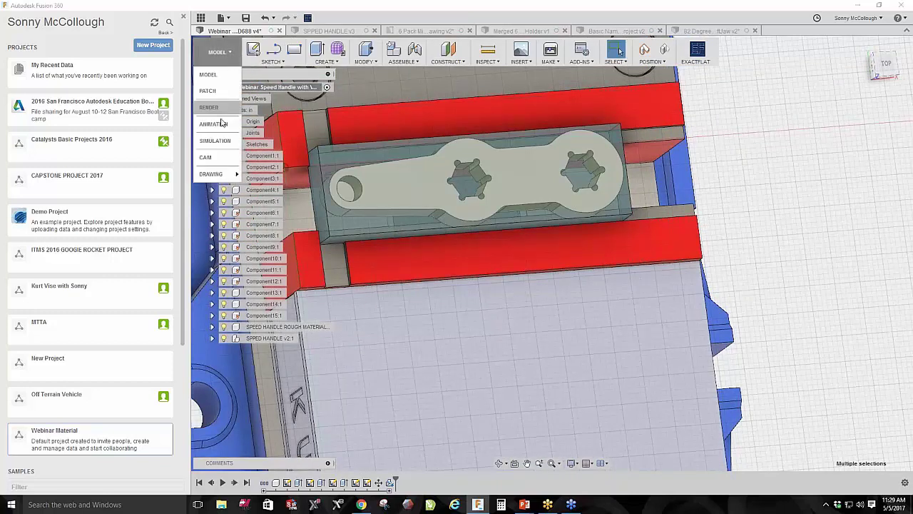
click(206, 157)
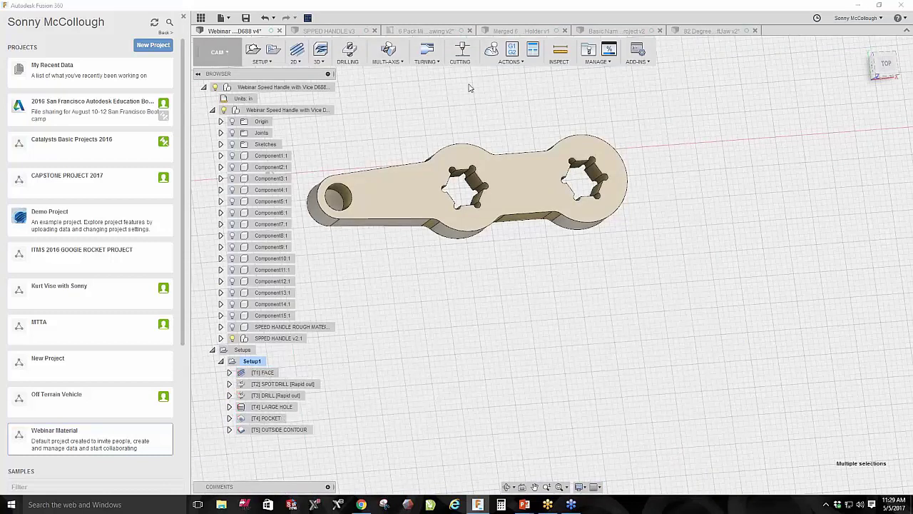
click(263, 372)
ctrl+click(273, 430)
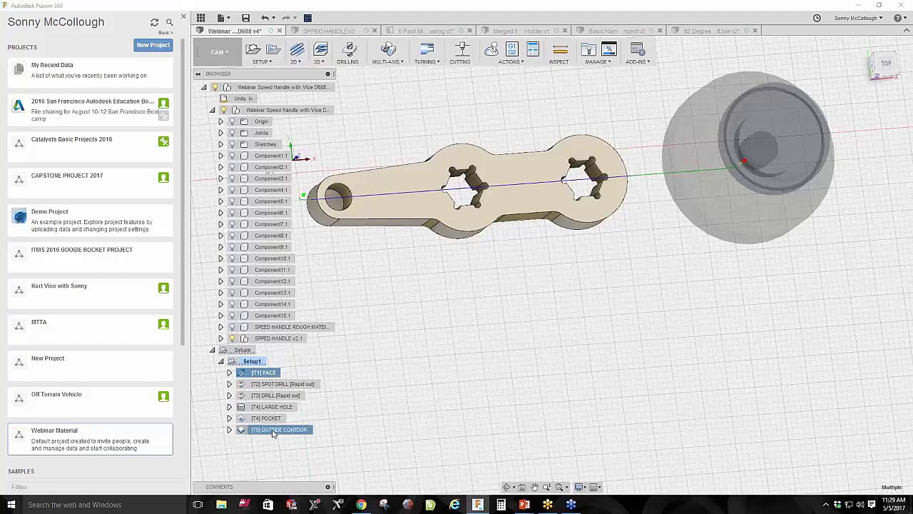
shift+middle_drag(467, 247, 485, 85)
click(490, 48)
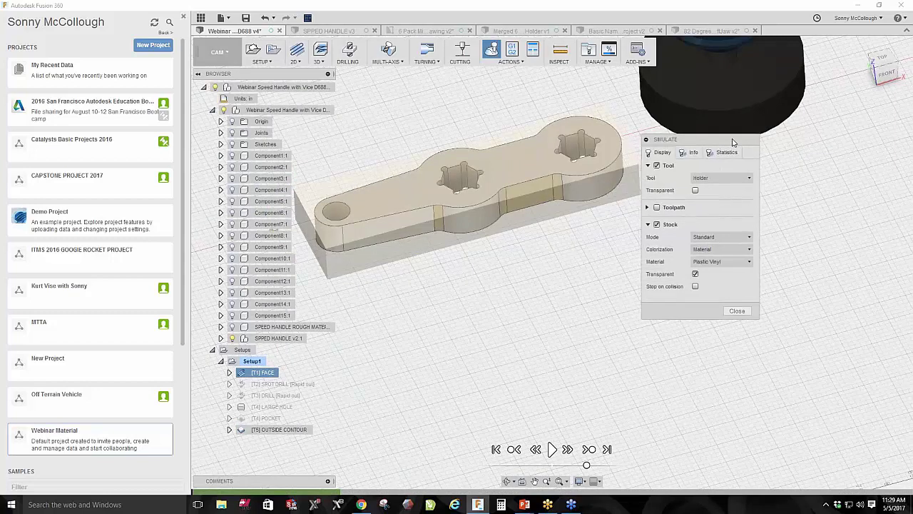
drag(714, 142, 850, 131)
click(553, 450)
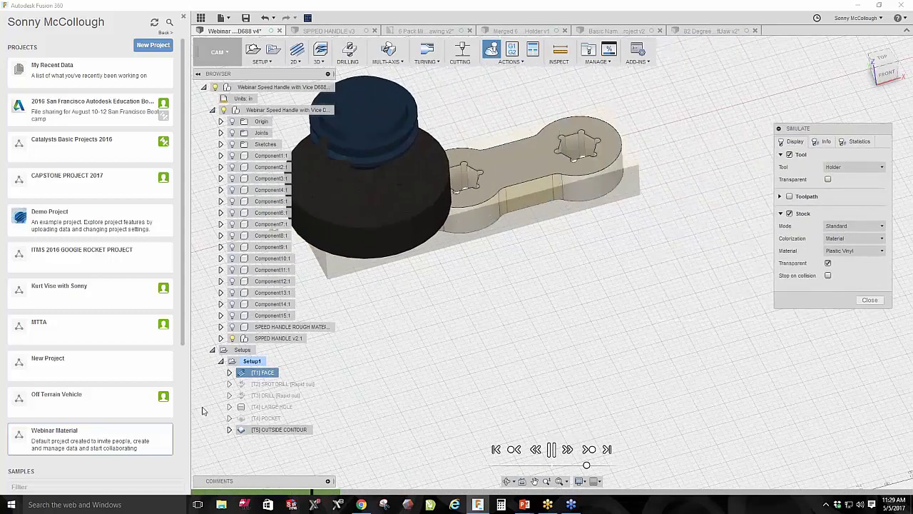
click(552, 449)
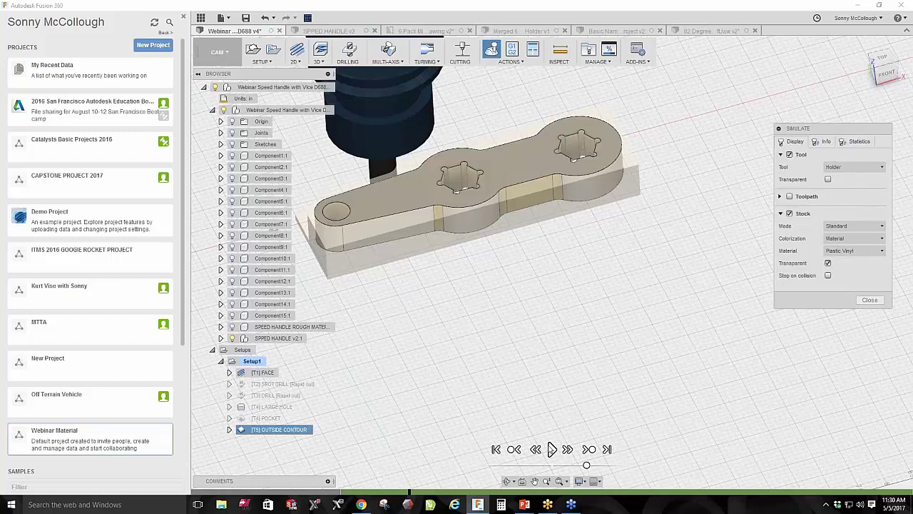
click(552, 450)
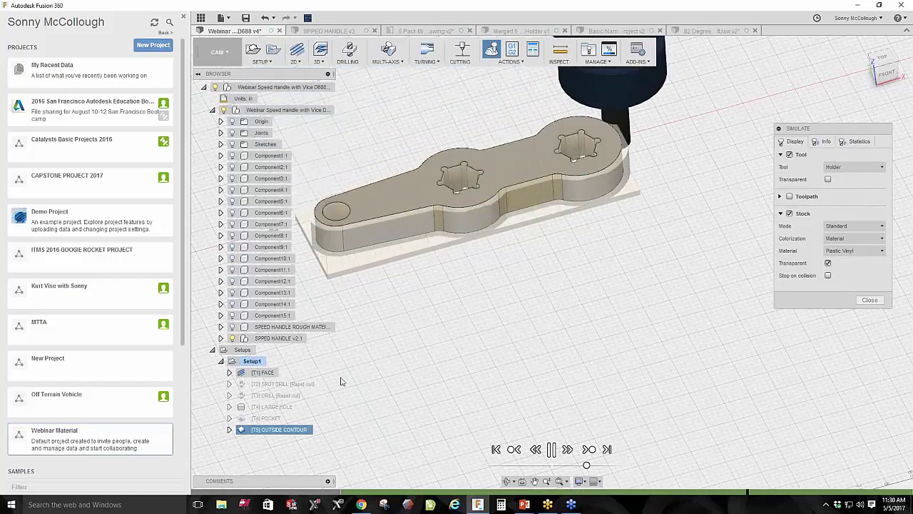
click(866, 300)
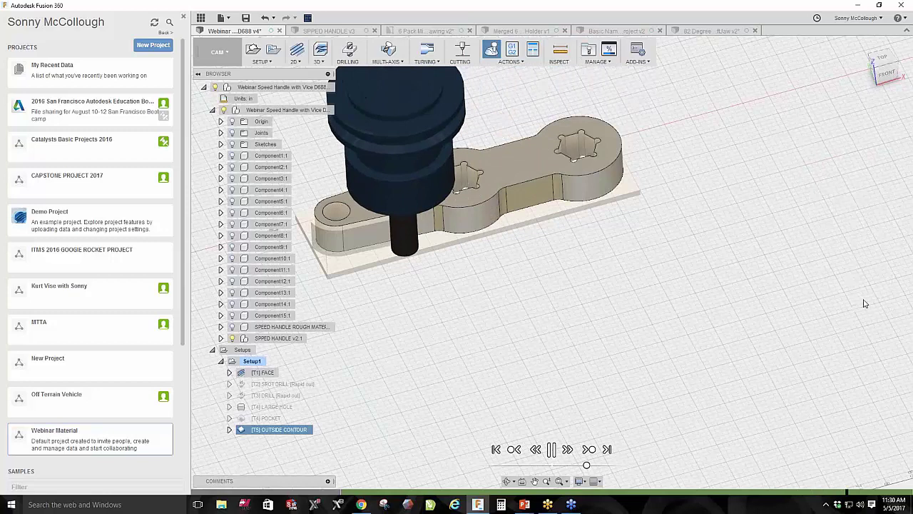
Simulate all Setup1 operations from FACE through OUTSIDE CONTOUR, and display all their toolpaths on the speed handle.
click(267, 371)
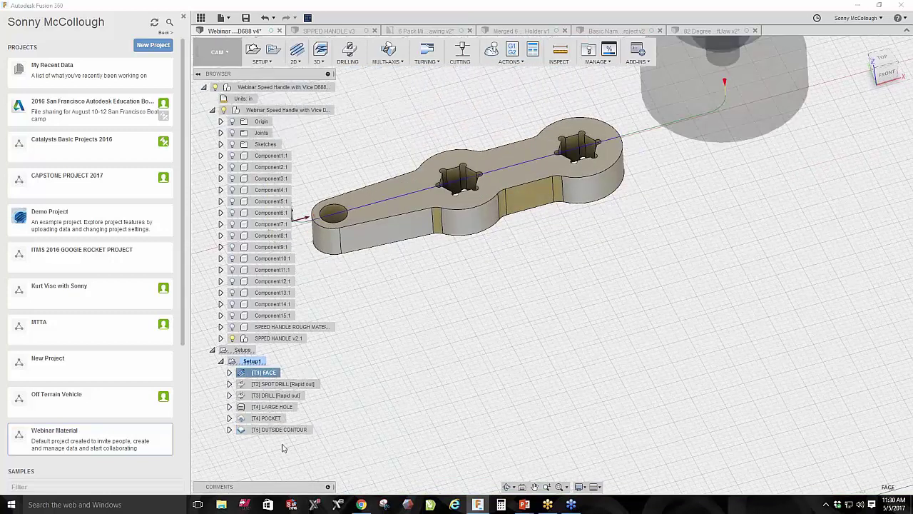
shift+click(285, 429)
click(491, 48)
click(553, 450)
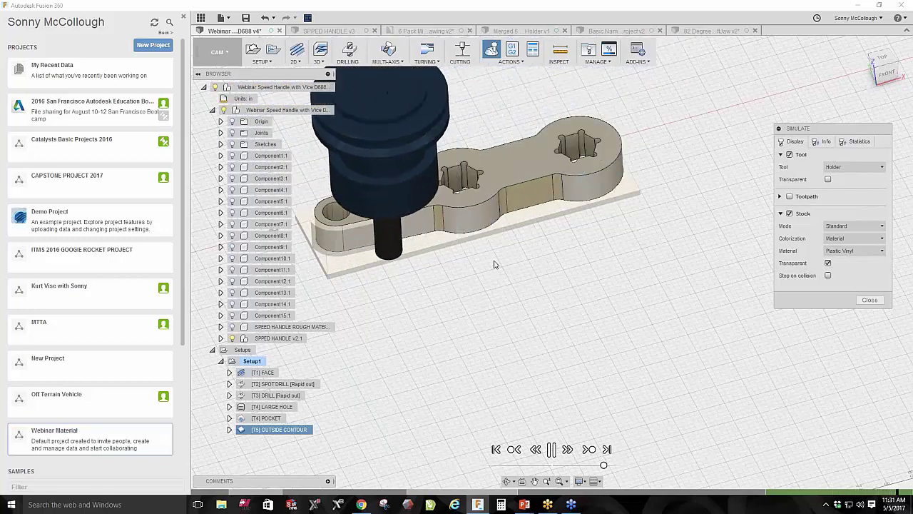
click(870, 300)
shift+click(261, 372)
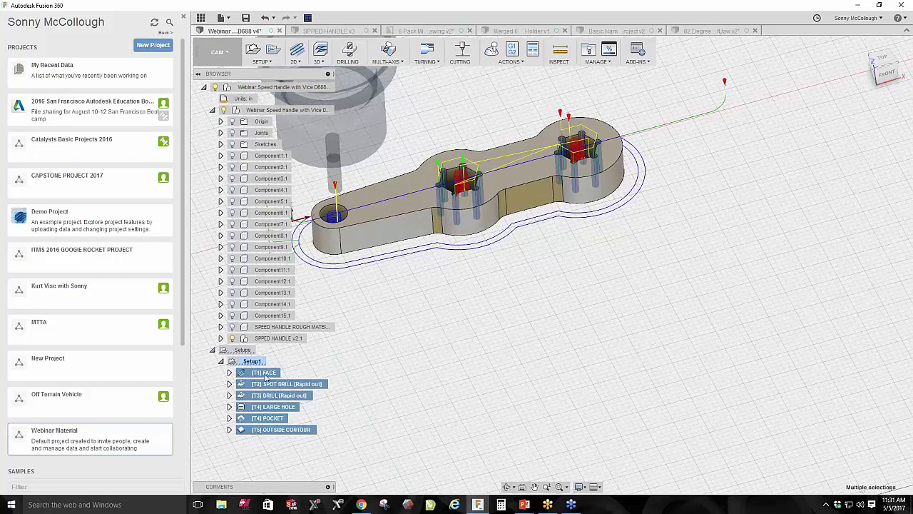
Open the LARGE HOLE circular operation and review its tool, feed and speed, geometry and height settings.
double_click(275, 406)
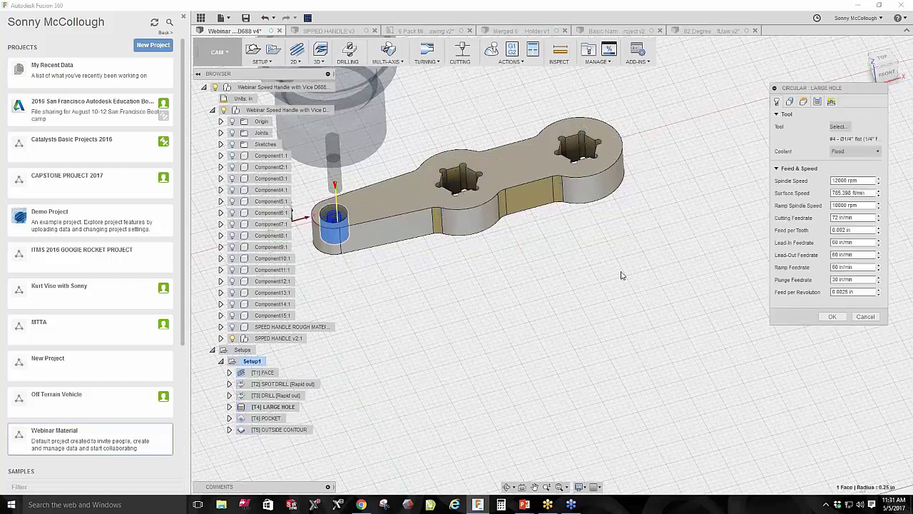
drag(850, 93, 783, 103)
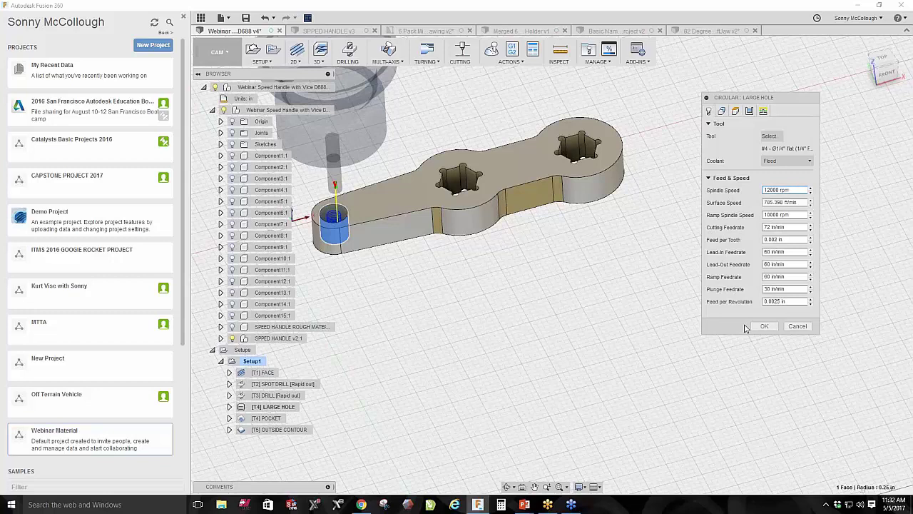
click(783, 227)
click(721, 111)
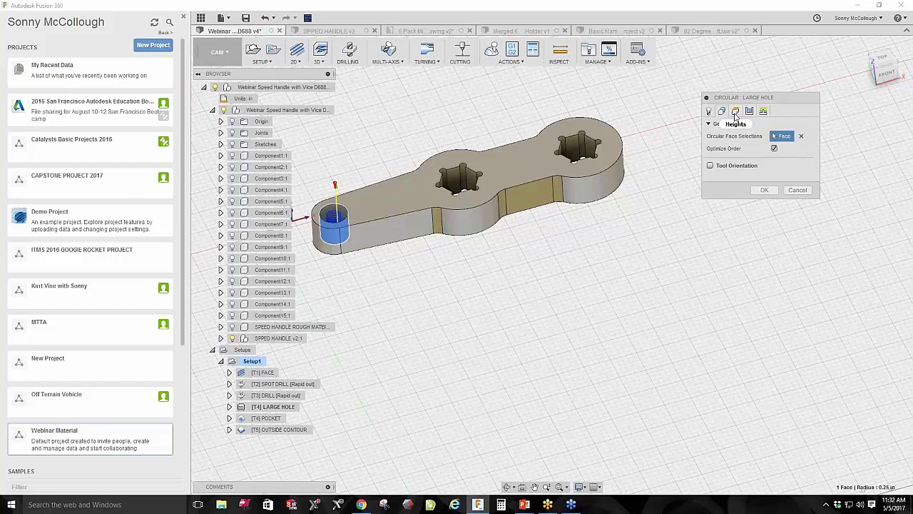
click(736, 113)
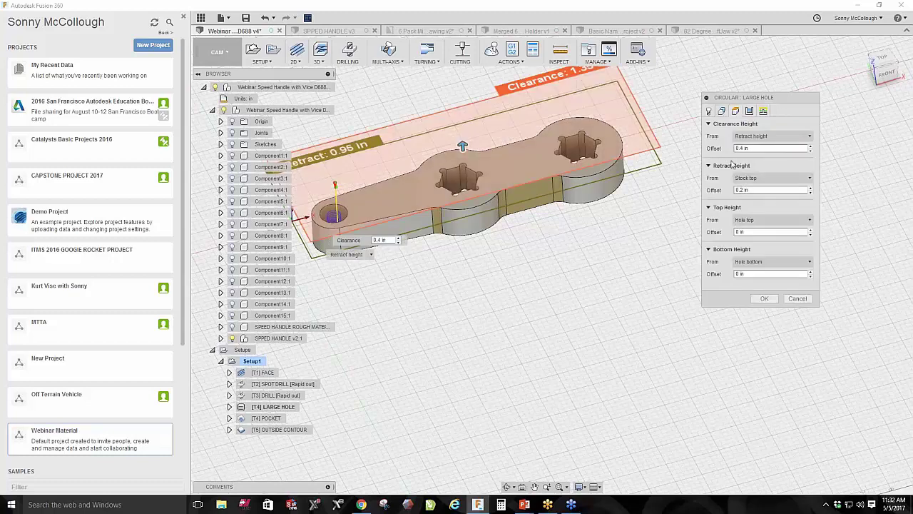
shift+middle_drag(396, 212, 403, 263)
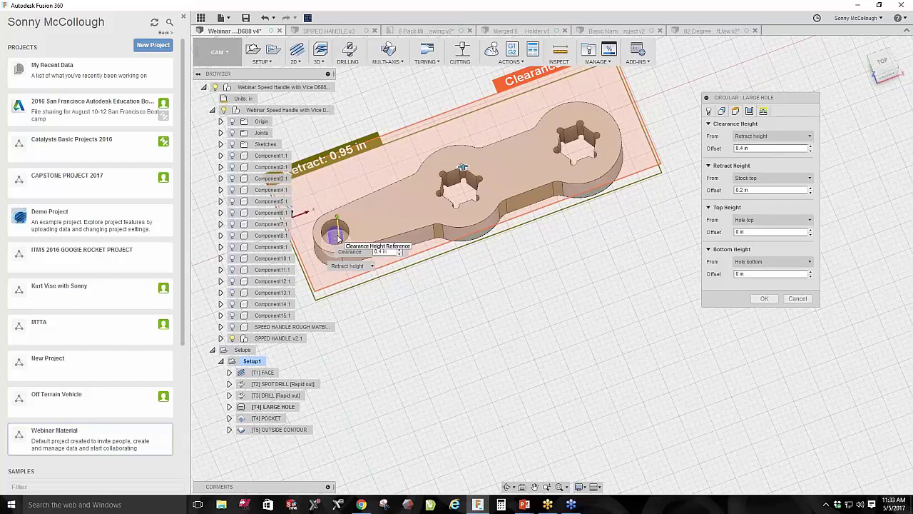
Return to the Model workspace and examine how the speed handle stock sits between the vise jaws.
click(218, 53)
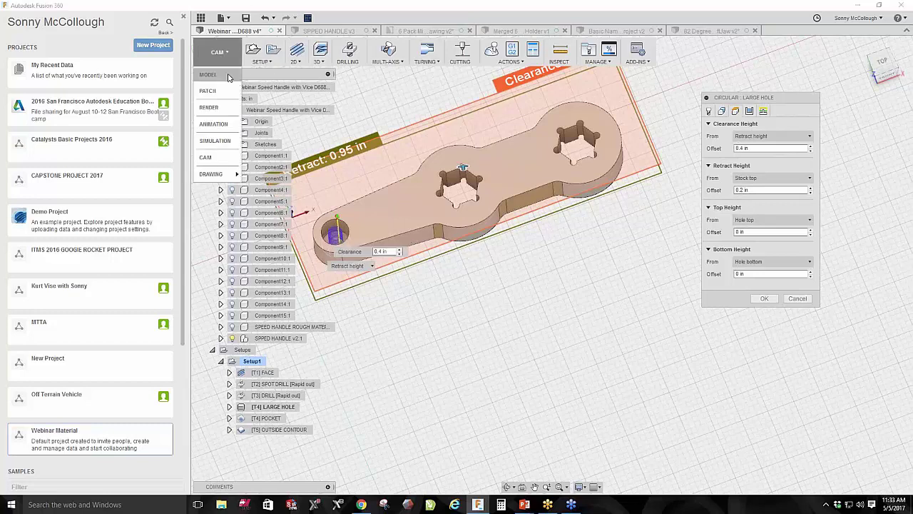
click(222, 75)
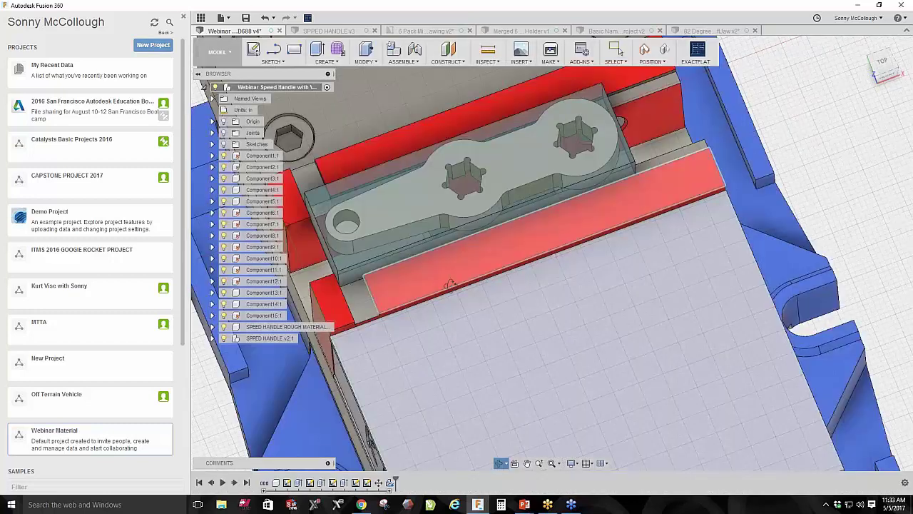
shift+middle_drag(465, 271, 317, 189)
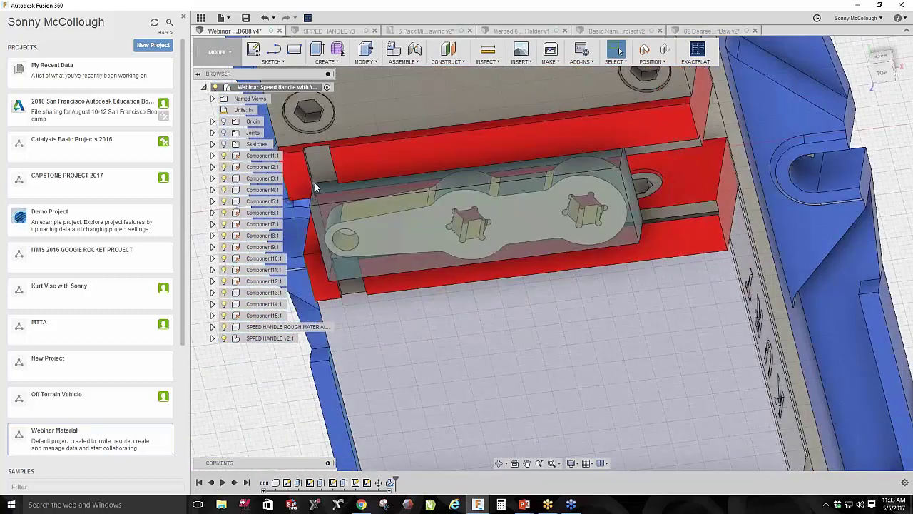
shift+middle_drag(497, 333, 489, 297)
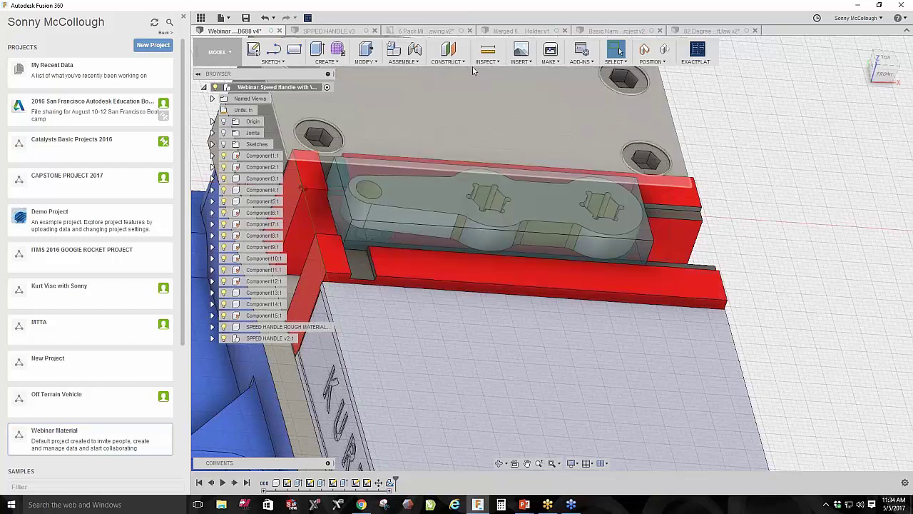
Switch to the Basic Name Plate Project document and examine the engraved plate from the top, sides and underside.
click(605, 30)
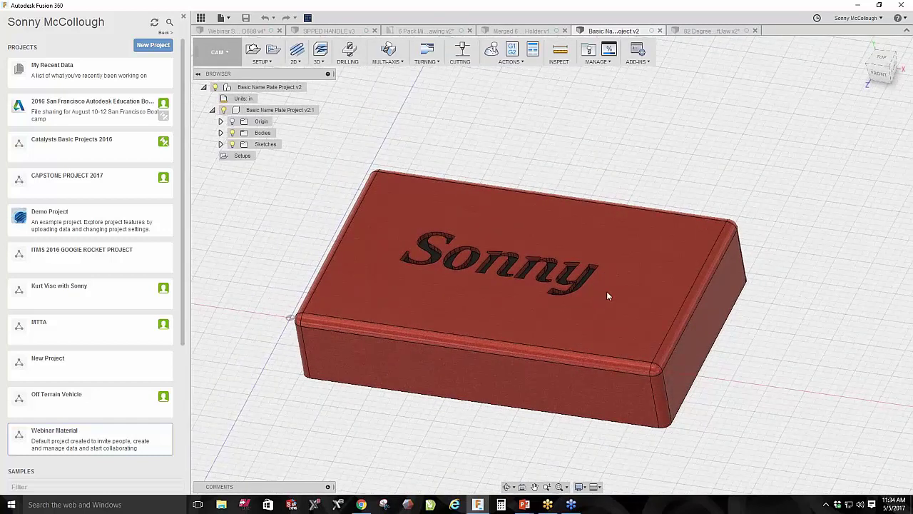
shift+middle_drag(699, 412, 582, 330)
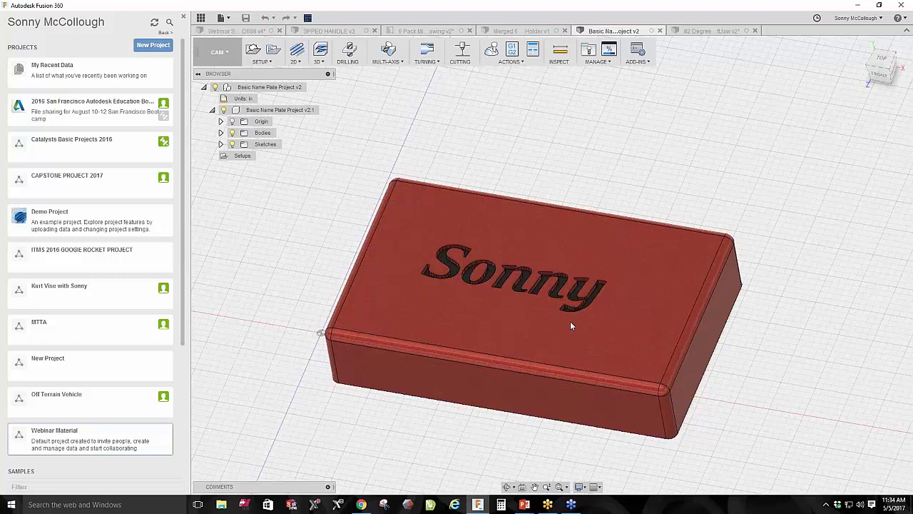
mouse_move(604, 306)
shift+middle_down()
mouse_move(562, 314)
mouse_move(603, 299)
shift+middle_up()
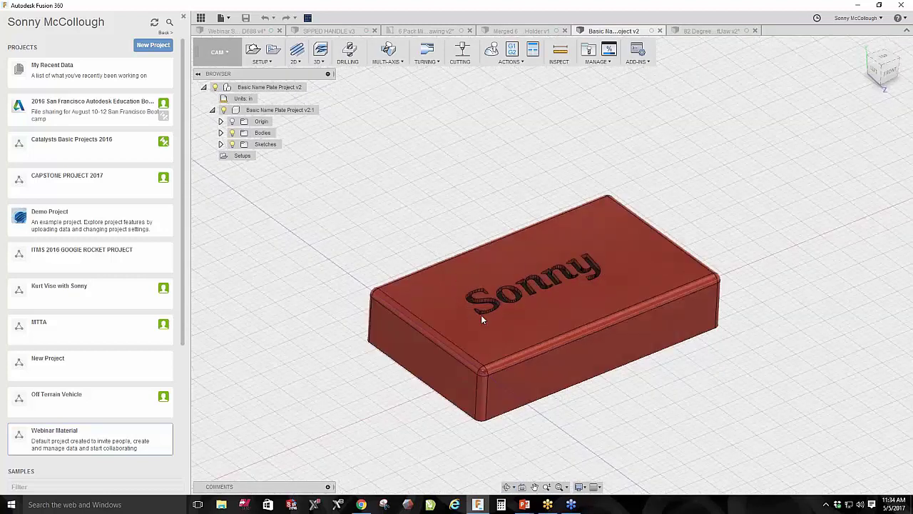
shift+middle_drag(733, 440, 541, 314)
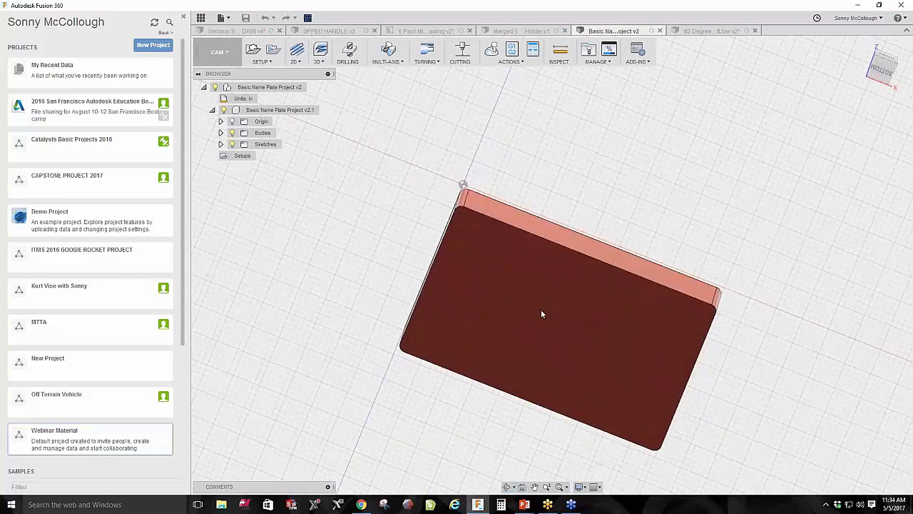
shift+middle_drag(674, 231, 493, 305)
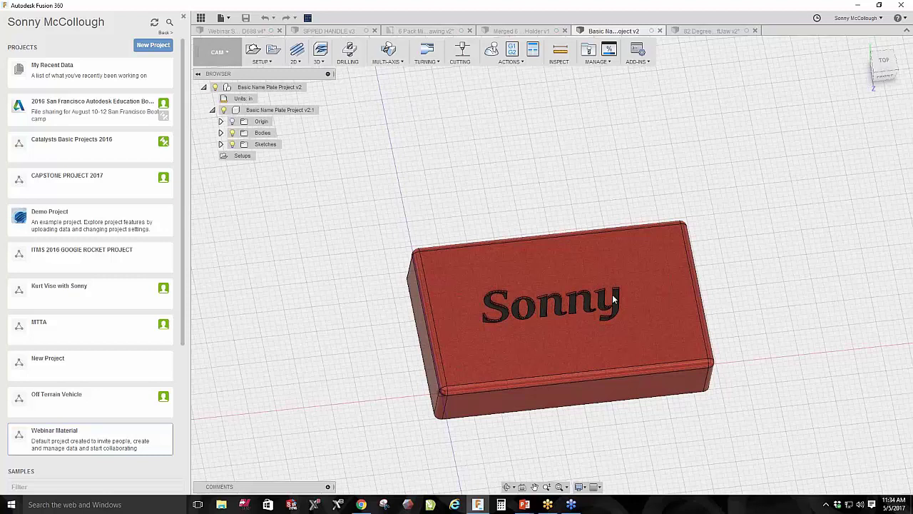
Switch to the 6 Pack Holder Middle Support drawing document.
click(218, 52)
click(436, 31)
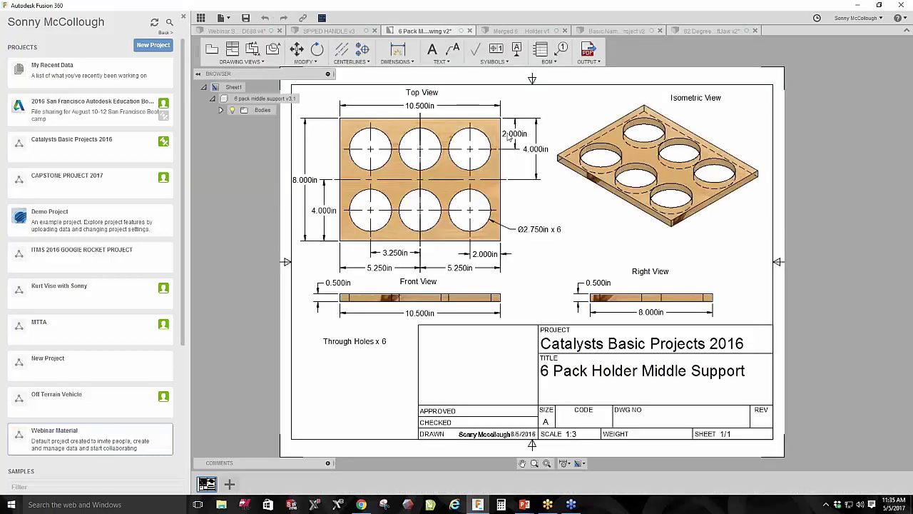
Switch to the Merged 6 Pack Holder document and examine the assembled wooden carrier from the front, side and above.
middle_drag(570, 246, 569, 239)
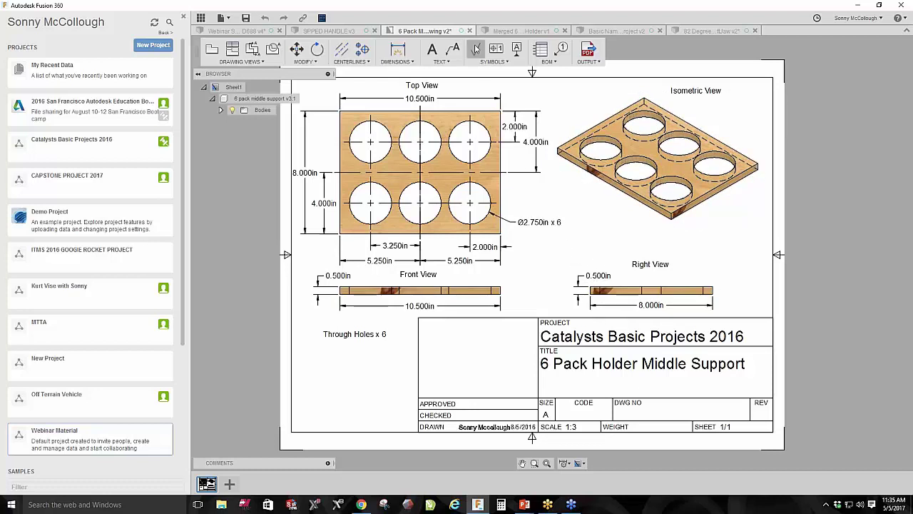
click(528, 33)
shift+middle_drag(735, 366, 719, 236)
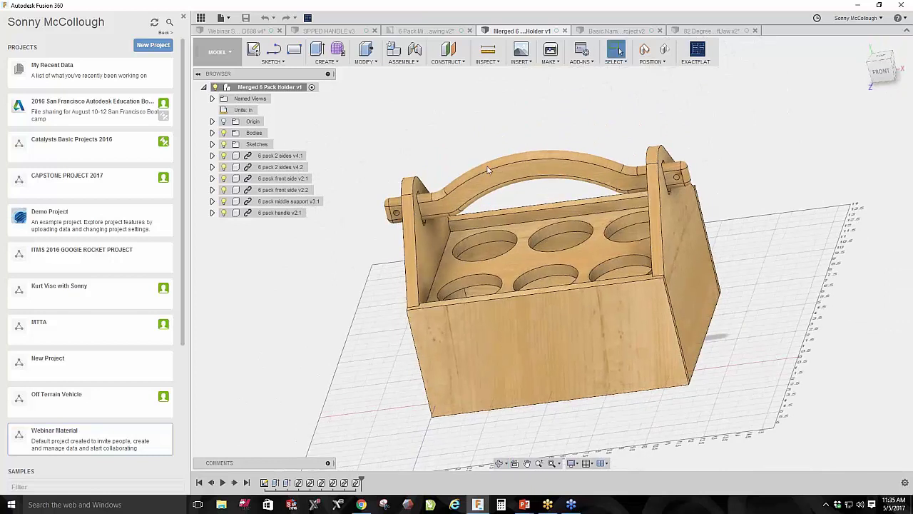
shift+middle_drag(643, 351, 700, 265)
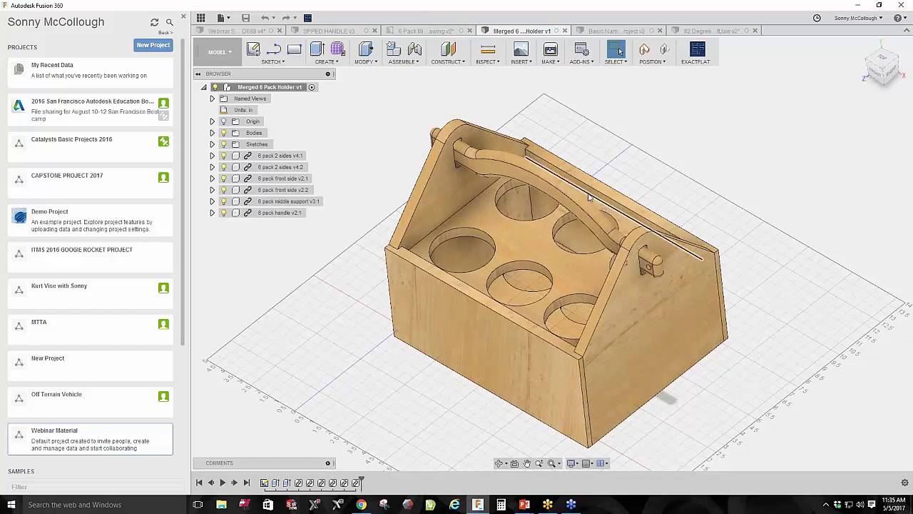
click(501, 463)
drag(655, 163, 603, 103)
key(Escape)
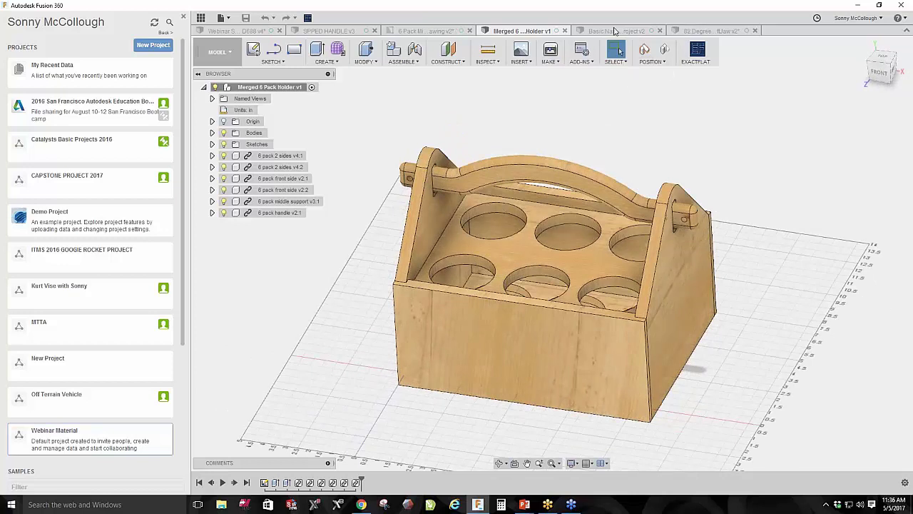
Show the Basic Name Plate Project briefly, and return to the Merged 6 Pack Holder to examine its bottle openings from above.
click(618, 31)
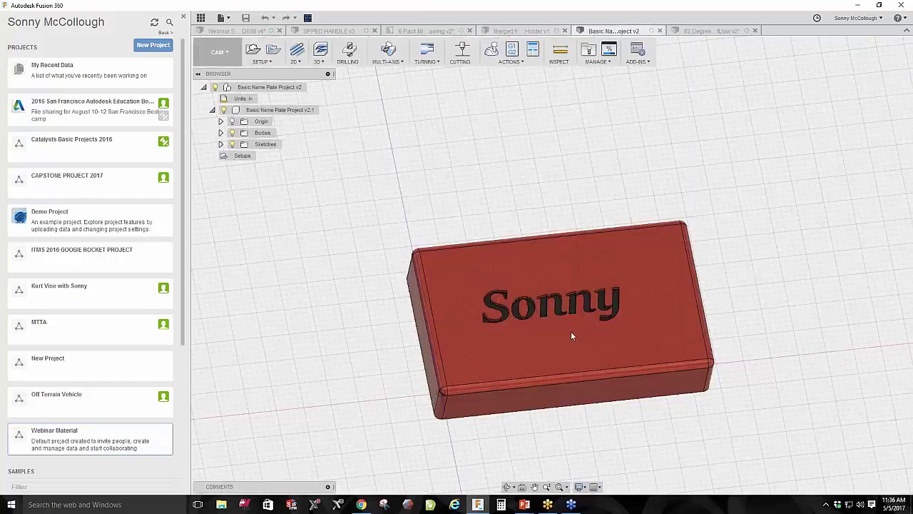
click(529, 30)
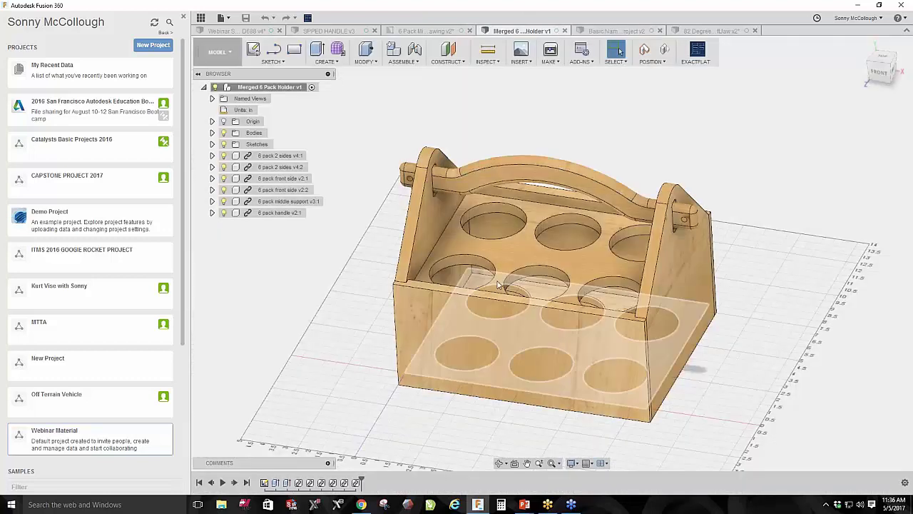
drag(701, 301, 603, 136)
key(Escape)
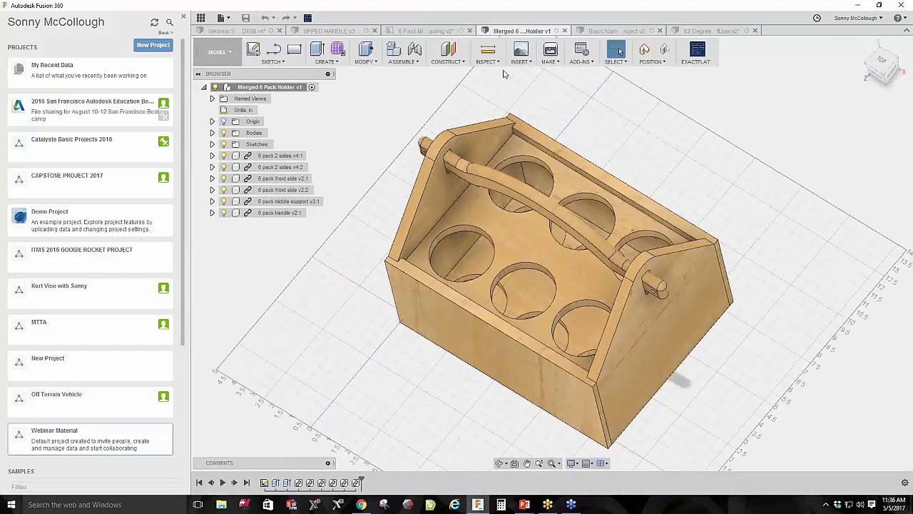
Switch to the Webinar Speed Handle with Vice document and examine the handle inside its stock between the red vise jaws.
click(252, 32)
shift+middle_drag(693, 255, 766, 287)
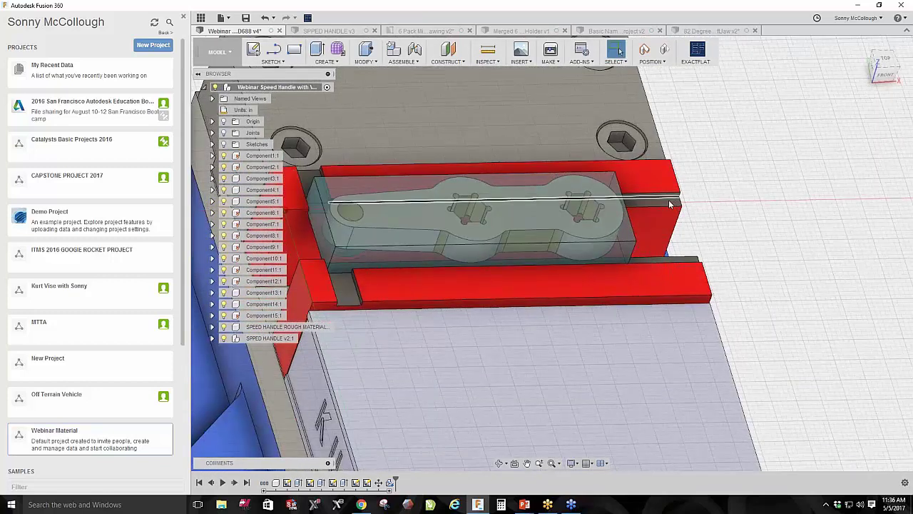
middle_drag(397, 318, 351, 184)
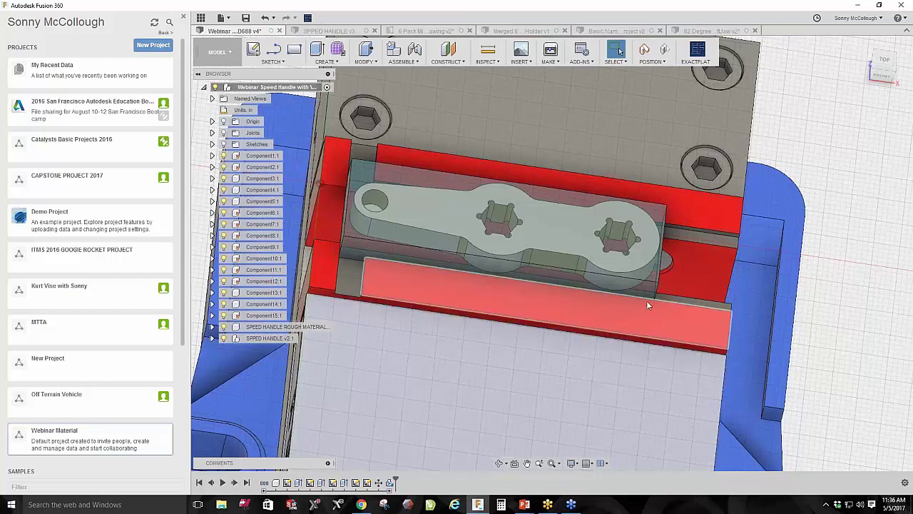
shift+middle_drag(542, 282, 570, 285)
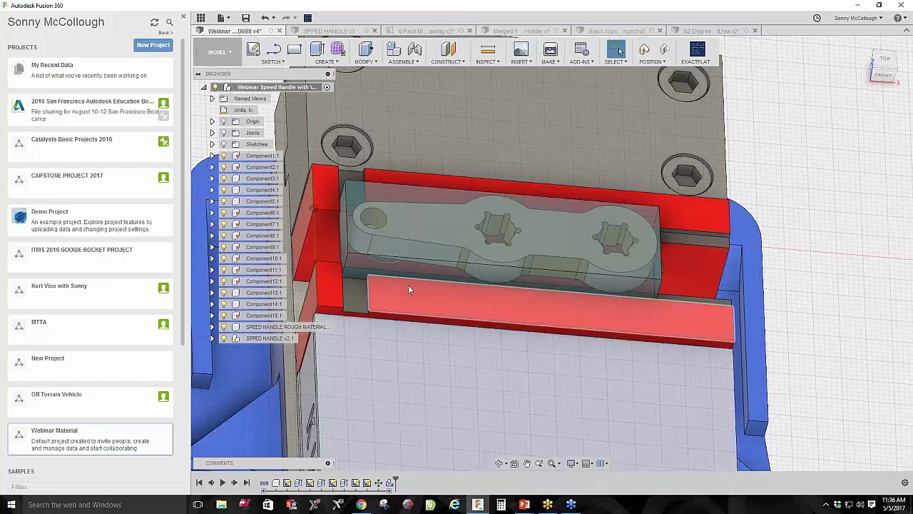
Examine the red speed handle in the SPPED HANDLE v3 document's Render workspace, and switch to the 6 Pack Holder Middle Support drawing.
click(339, 32)
shift+middle_drag(576, 276, 504, 277)
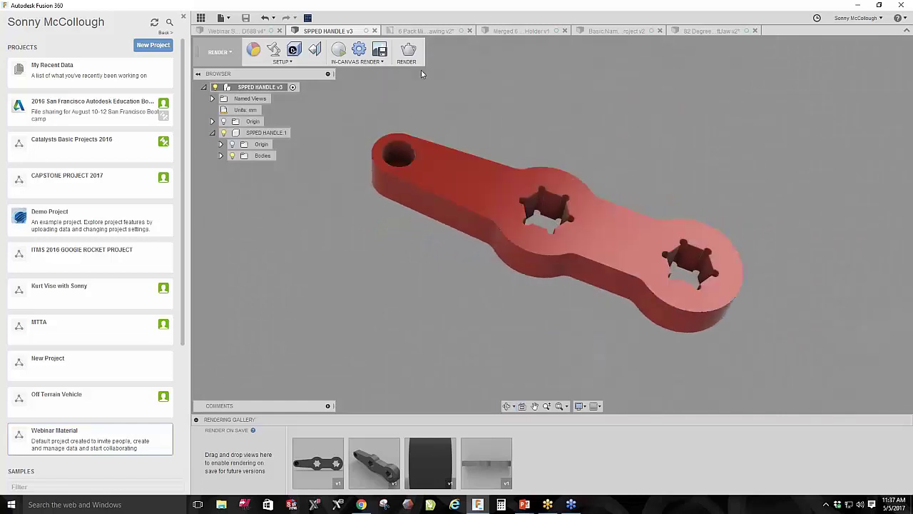
click(424, 31)
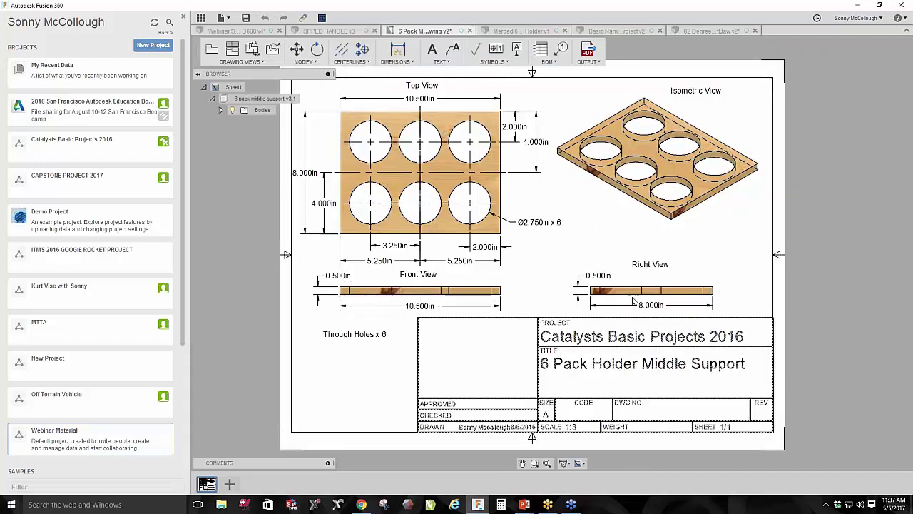
In the speed handle vise document's CAM workspace, simulate all Setup1 operations from FACE through OUTSIDE CONTOUR and play the toolpaths.
click(249, 32)
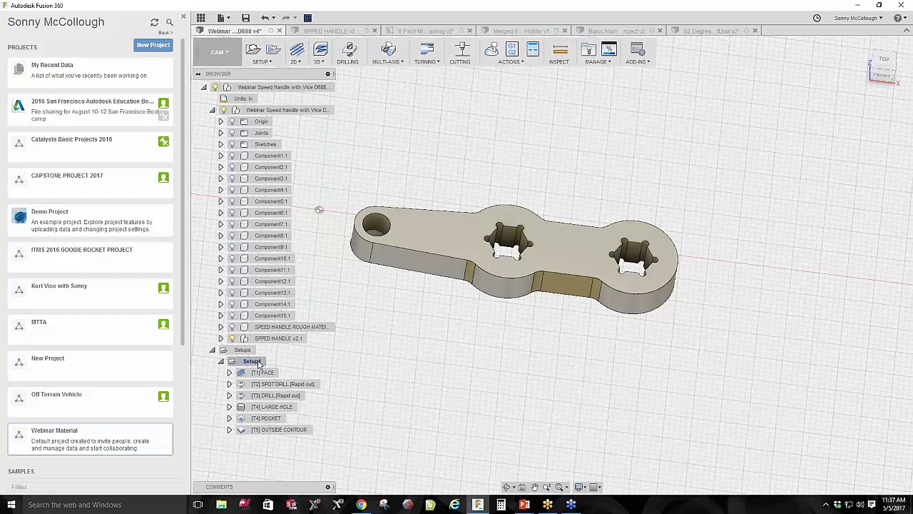
click(262, 373)
shift+click(271, 429)
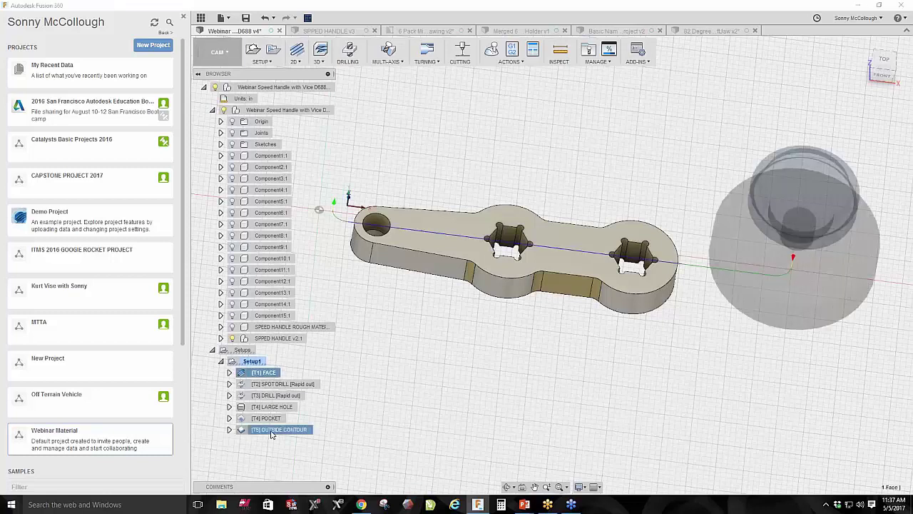
click(491, 50)
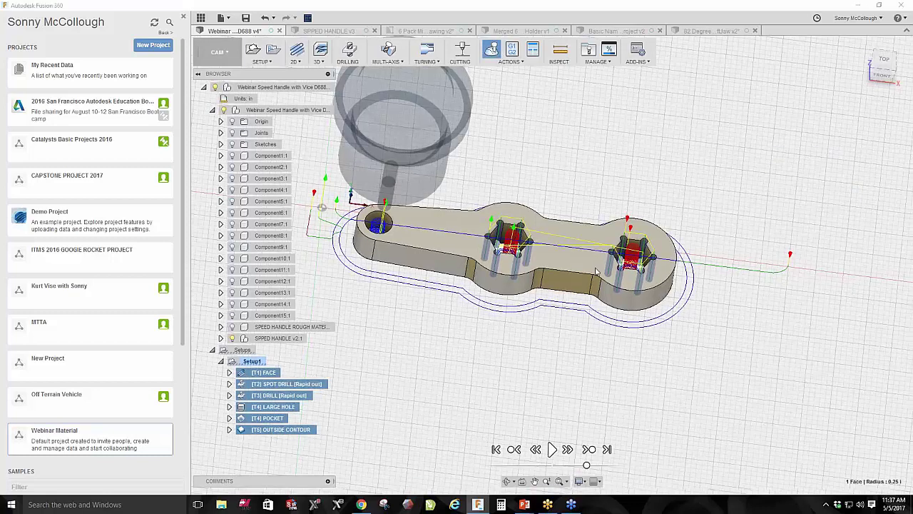
click(551, 449)
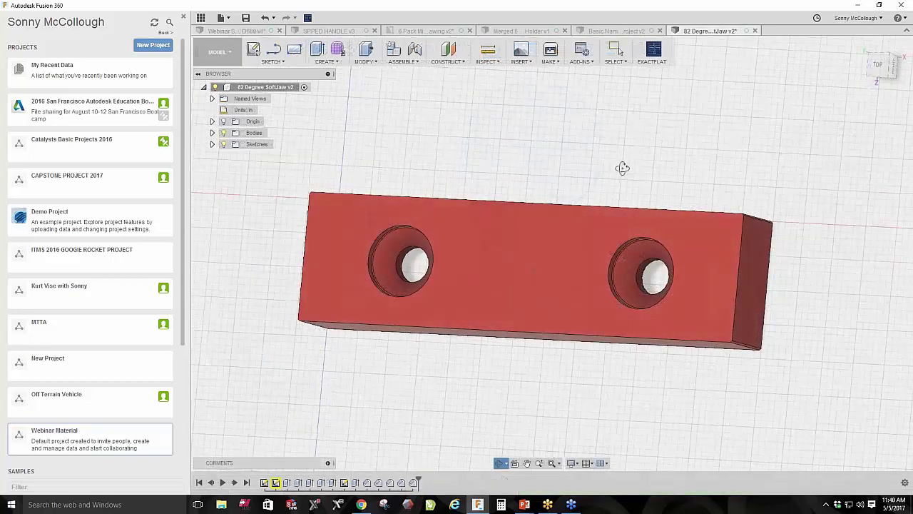
Examine the 82 Degree SoftJaw block and its two countersunk holes from several angles.
drag(638, 182, 628, 206)
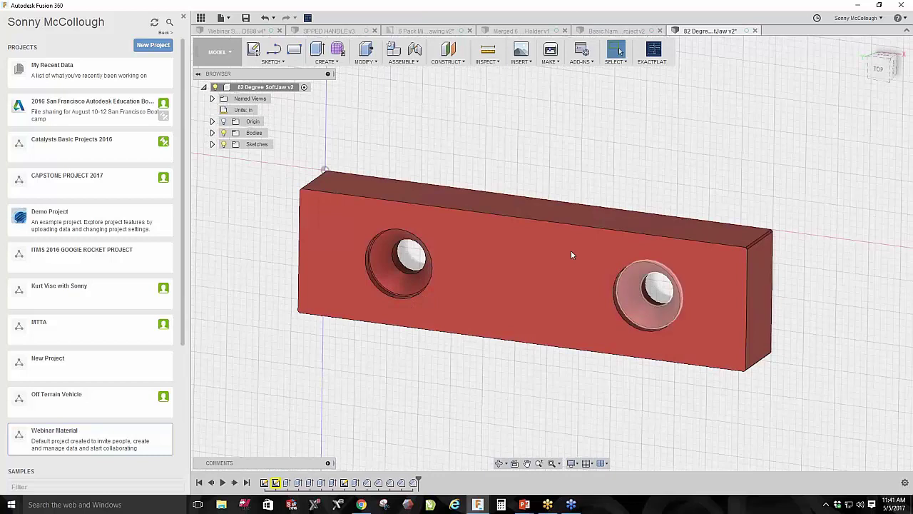
shift+middle_drag(394, 203, 677, 257)
shift+middle_drag(595, 214, 606, 184)
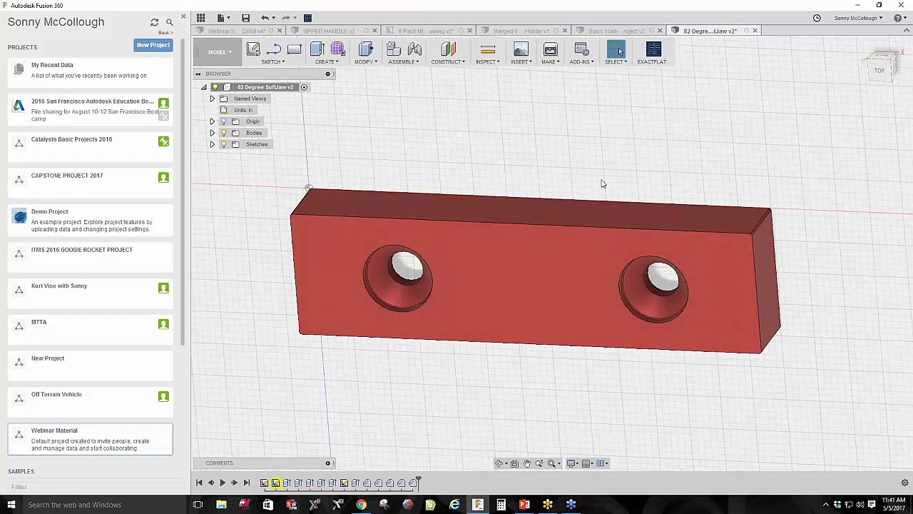
shift+middle_drag(555, 201, 542, 185)
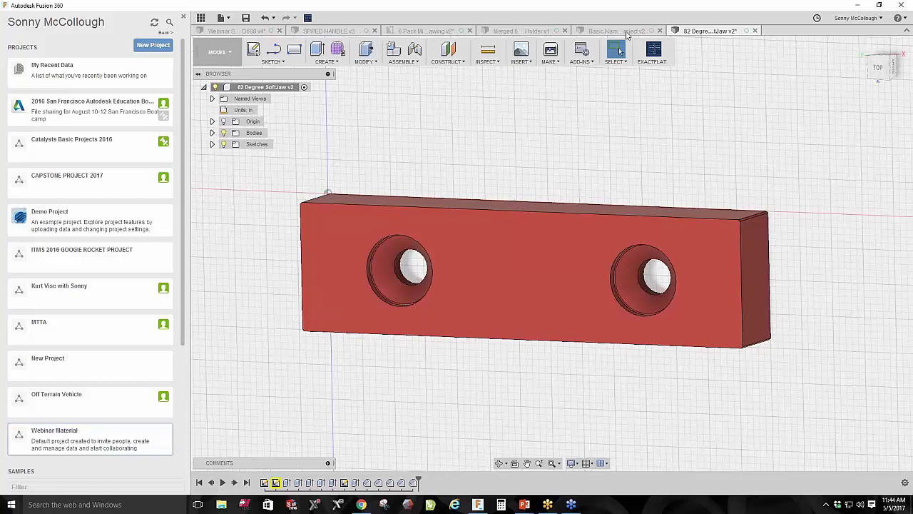
Switch to the Basic Name Plate Project document and examine the engraved top and rounded edges up close.
click(614, 31)
scroll(571, 179, up, 3)
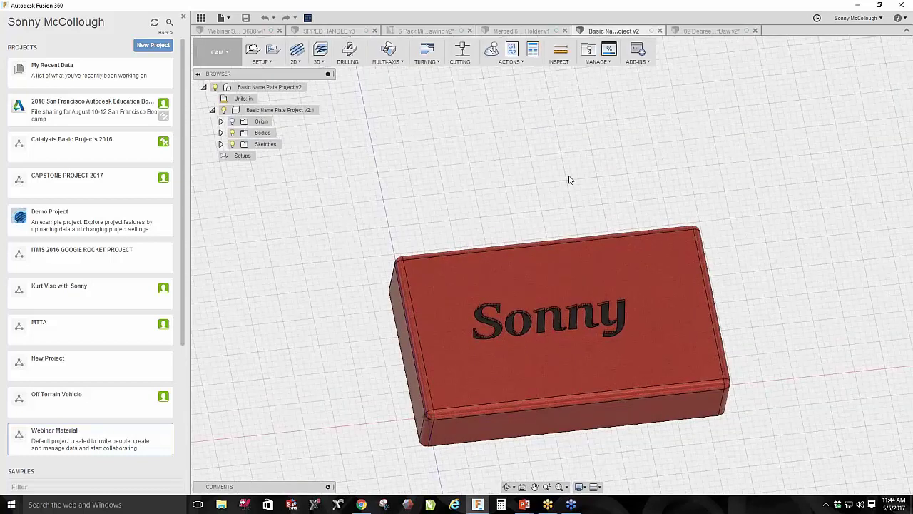
shift+middle_drag(723, 407, 576, 438)
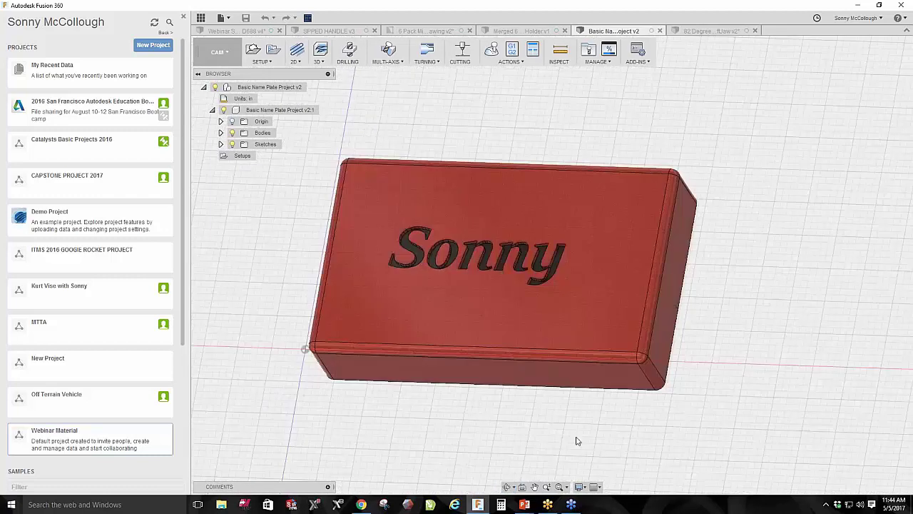
Switch to the PowerPoint presentation's editing window and show slide 7 with the trade show and machined part photos.
mouse_move(524, 504)
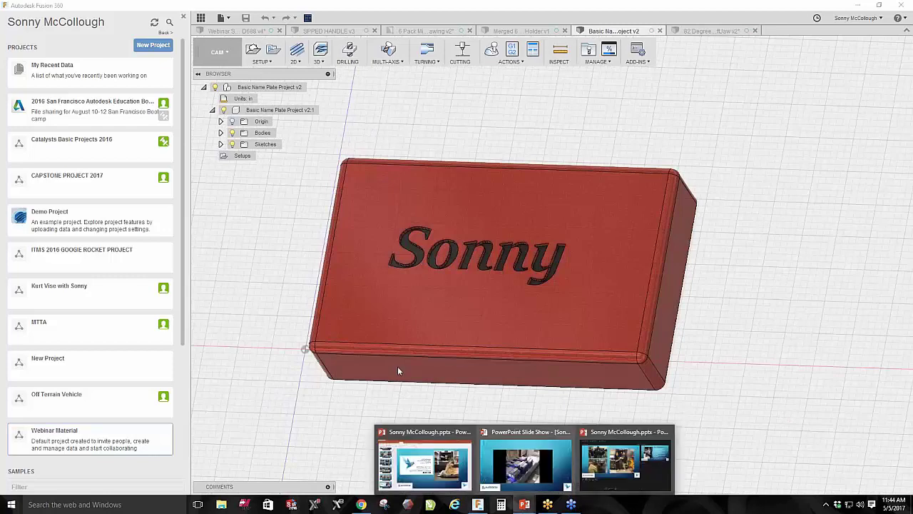
click(425, 463)
click(70, 135)
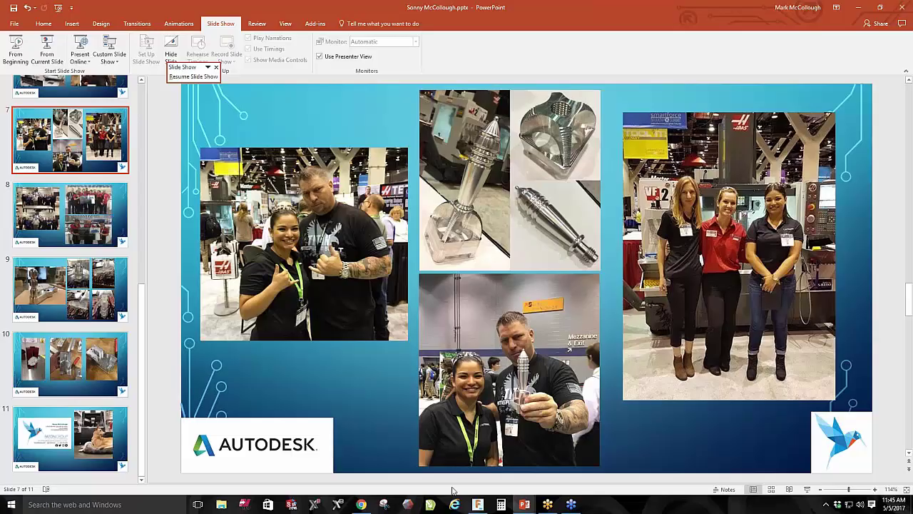
Return to Fusion 360 and examine the engraved name plate from an angled view.
click(478, 505)
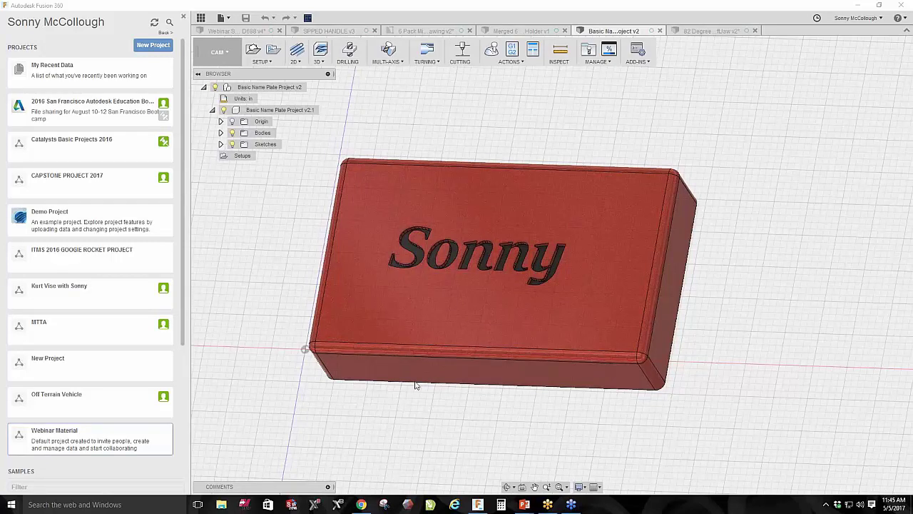
shift+middle_drag(576, 418, 562, 391)
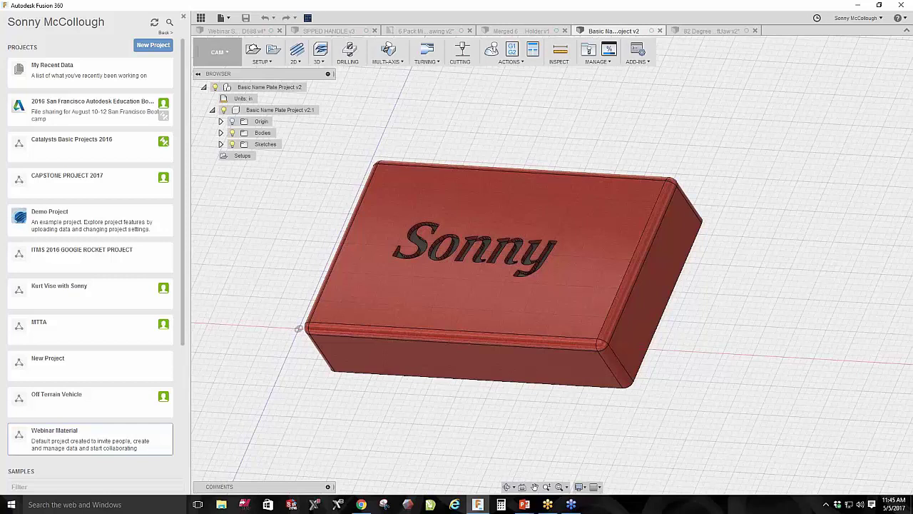
shift+middle_drag(713, 308, 696, 320)
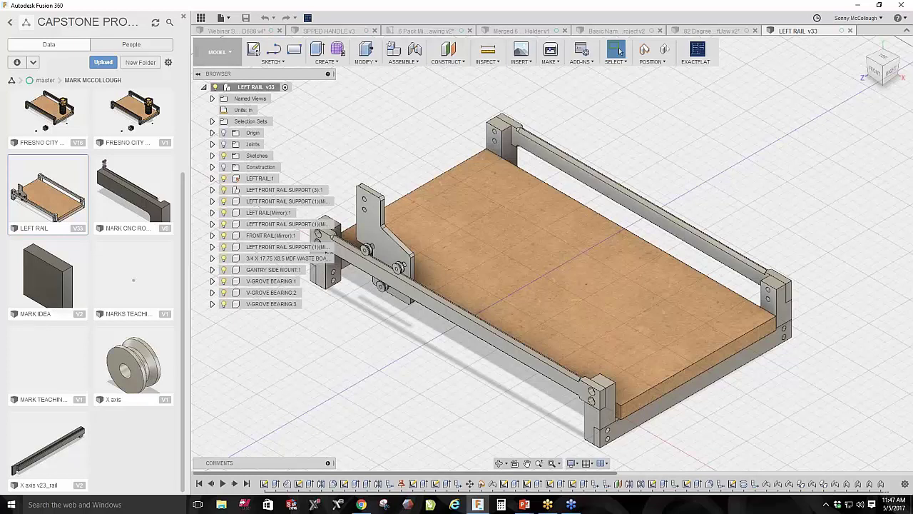
Examine the LEFT RAIL frame from its opposite side, and browse the folders and part files of the CAPSTONE PROJECT 2017 project.
shift+middle_drag(757, 156, 699, 172)
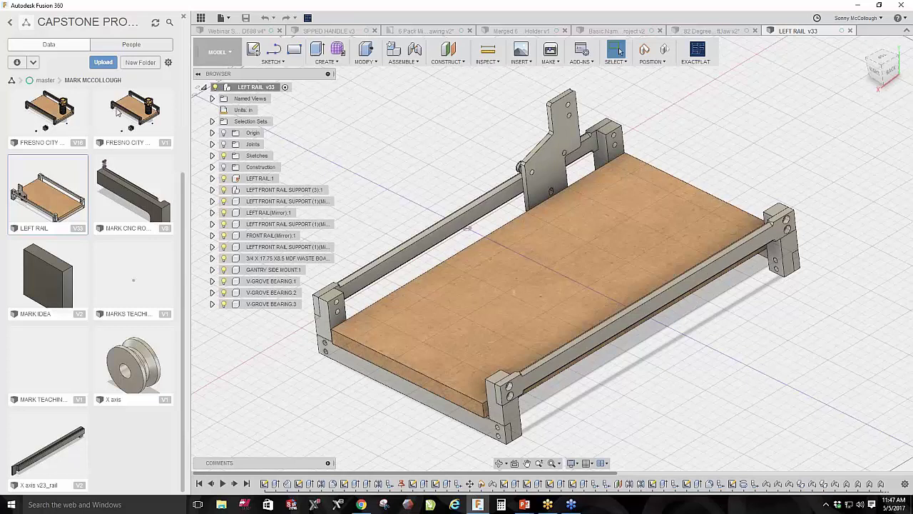
click(10, 22)
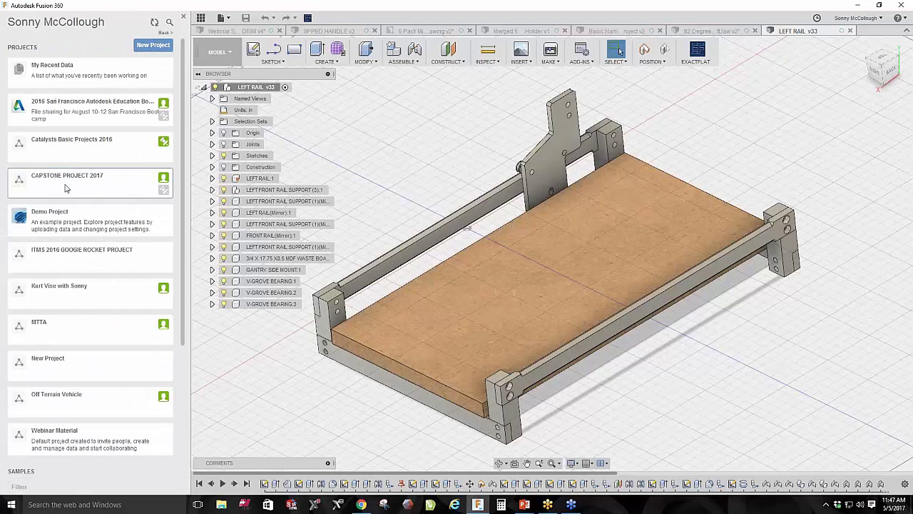
click(82, 184)
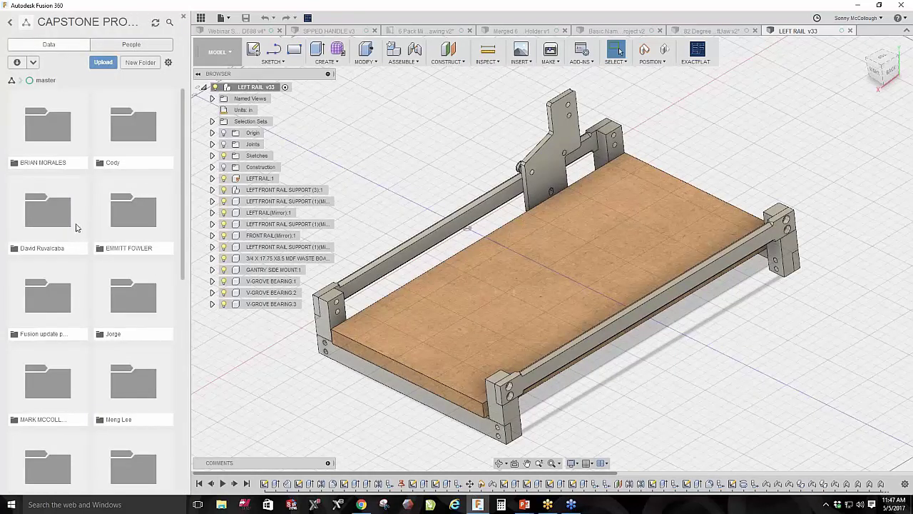
scroll(89, 389, down, 2)
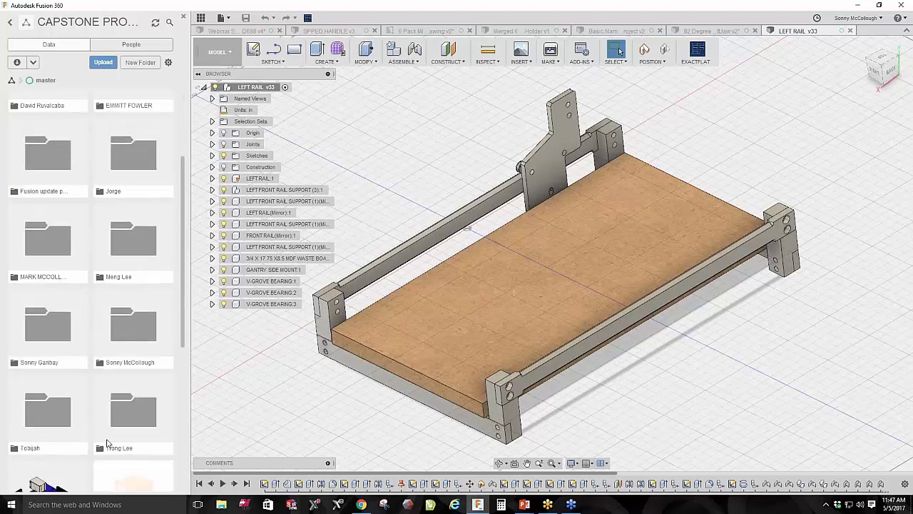
scroll(107, 428, down, 2)
scroll(131, 421, down, 1)
scroll(107, 371, down, 2)
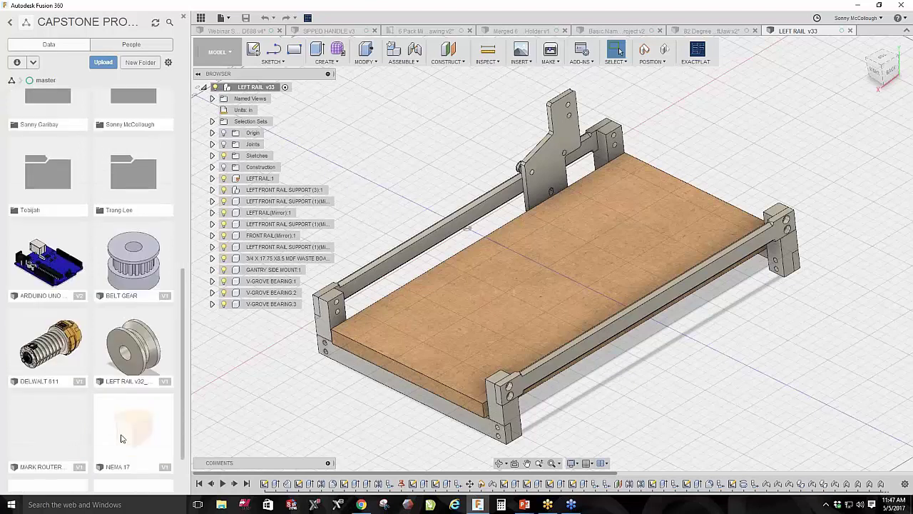
scroll(101, 351, up, 2)
scroll(101, 351, up, 5)
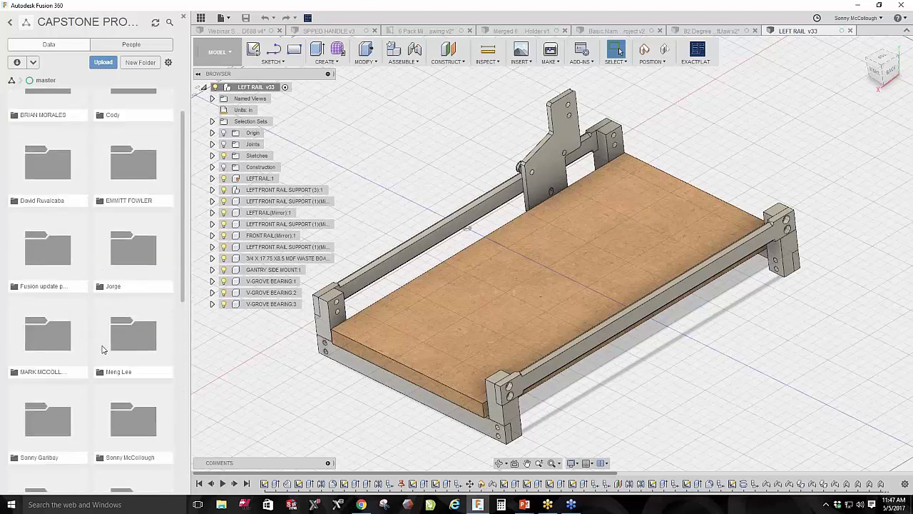
Examine the LEFT RAIL frame from both sides, and open the V16 FRESNO CITY router design from the team member's capstone folder.
click(499, 463)
drag(746, 379, 757, 377)
key(Escape)
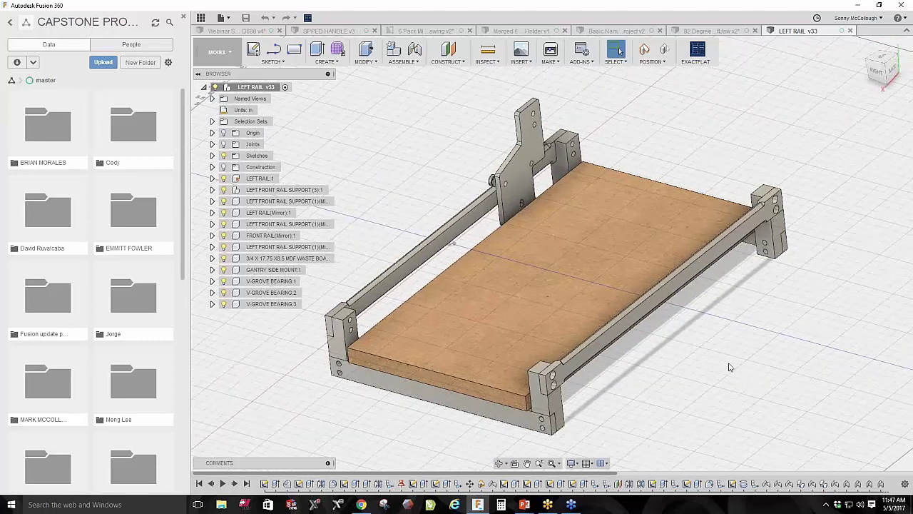
shift+middle_drag(663, 394, 693, 378)
drag(655, 385, 648, 390)
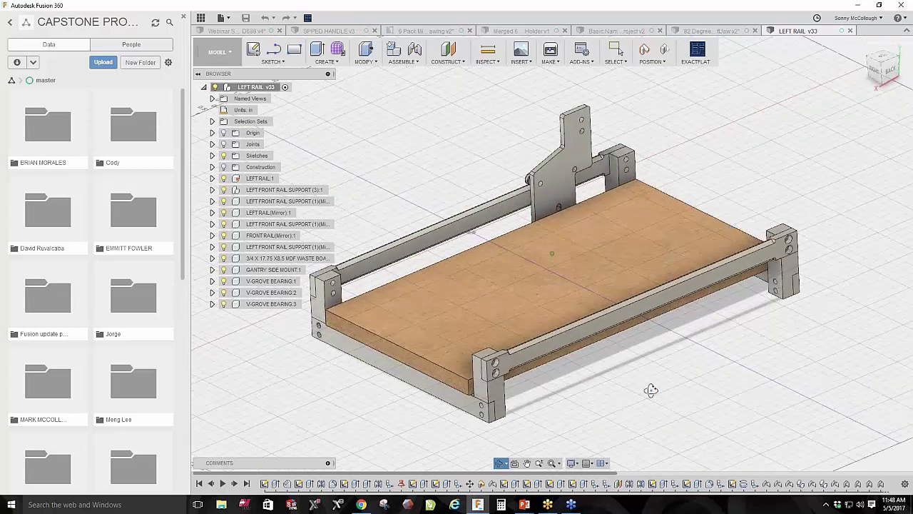
key(Escape)
double_click(48, 213)
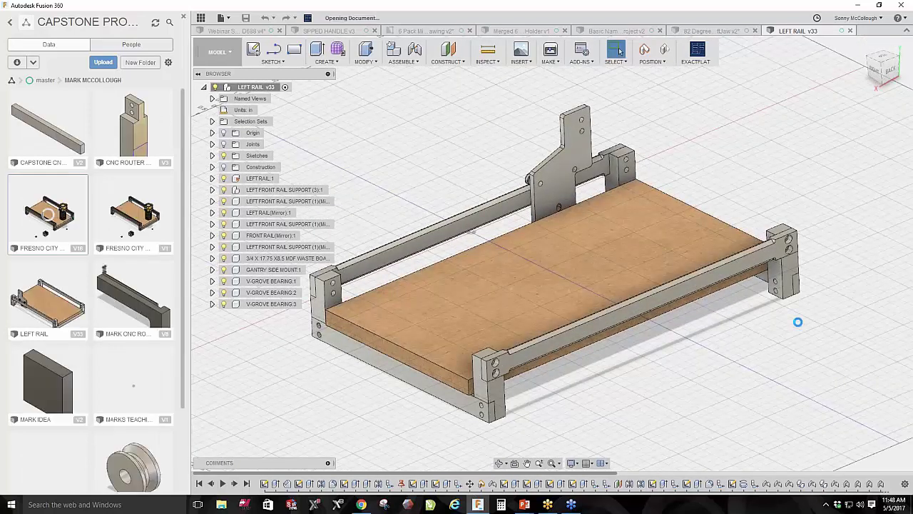